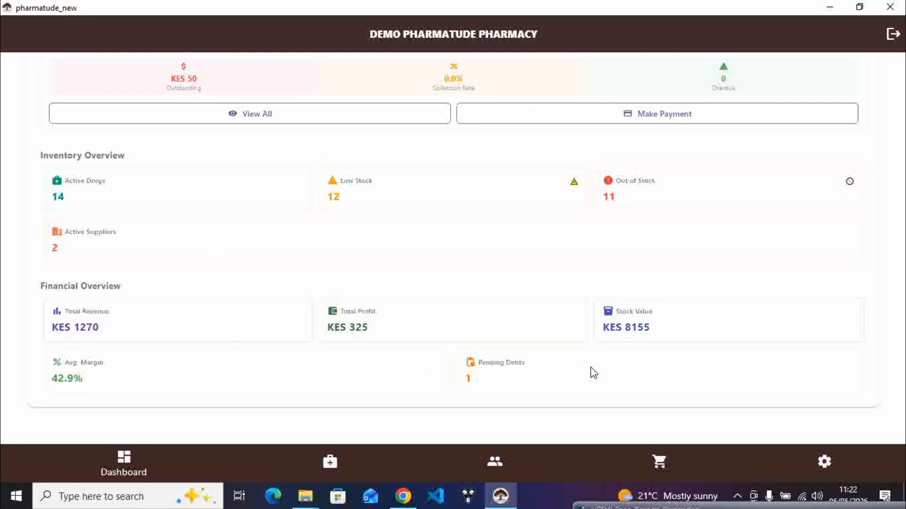
# View the Returns & Rollbacks page and return to the dashboard
pyautogui.scroll(-3, 587, 368)
pyautogui.scroll(-6, 592, 374)
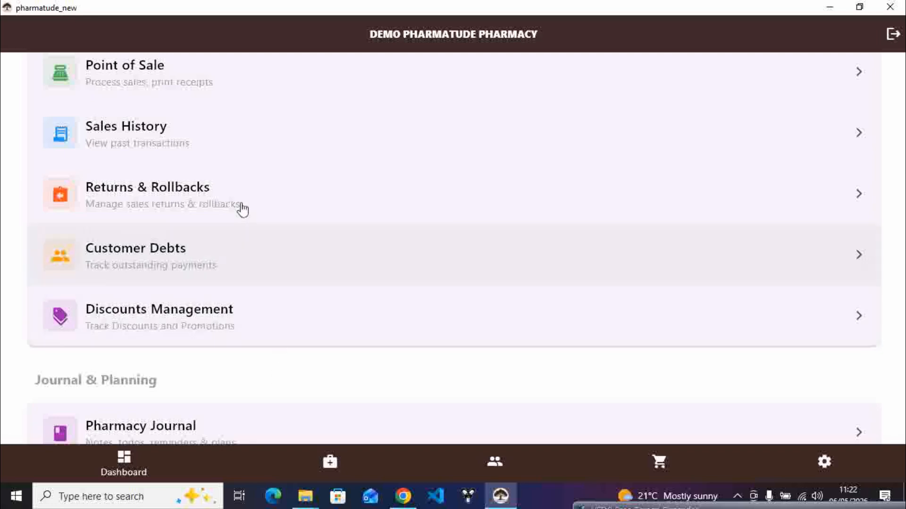
pyautogui.click(206, 204)
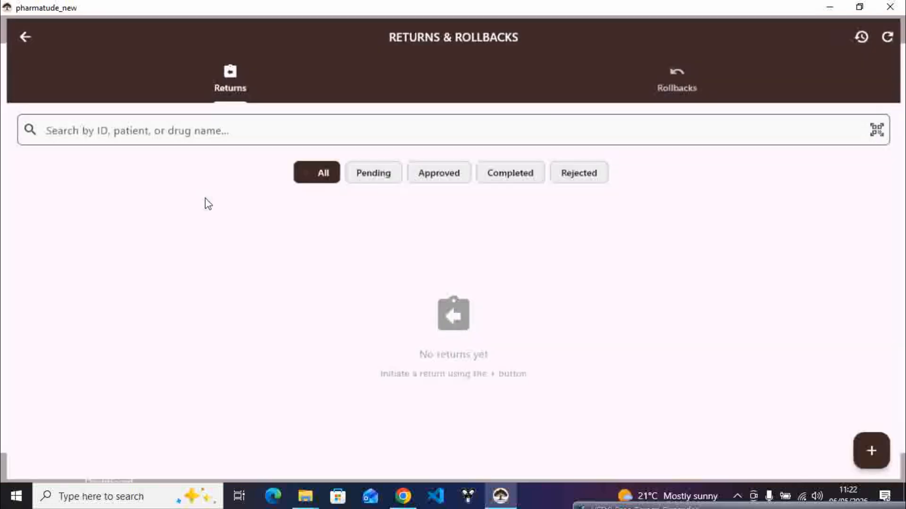
pyautogui.click(19, 34)
# Open Point of Sale and add one CURAMOL 60ML to the sale cart
pyautogui.scroll(5, 425, 274)
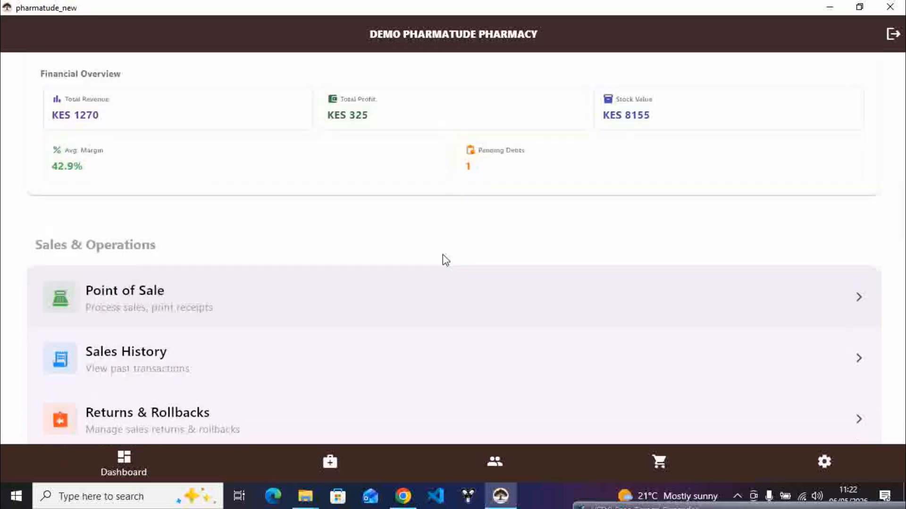
pyautogui.click(241, 314)
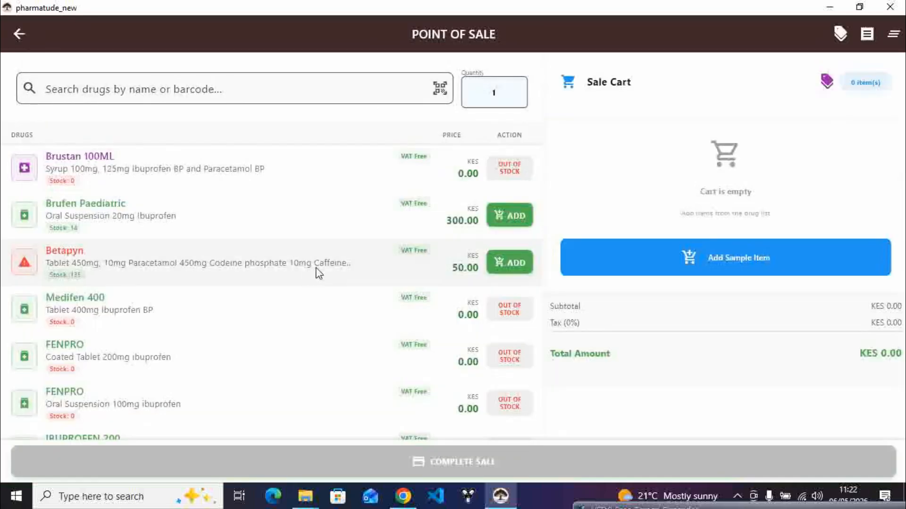
pyautogui.scroll(-5, 319, 273)
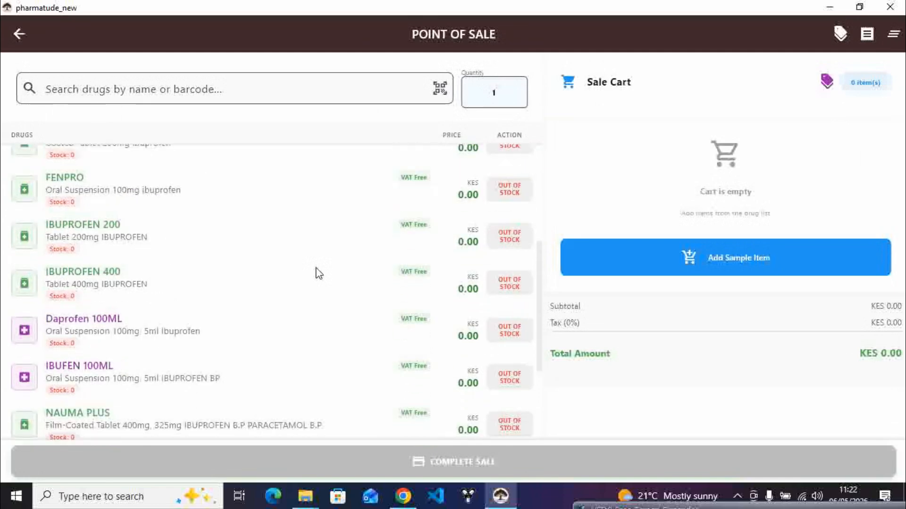
pyautogui.scroll(-3, 319, 274)
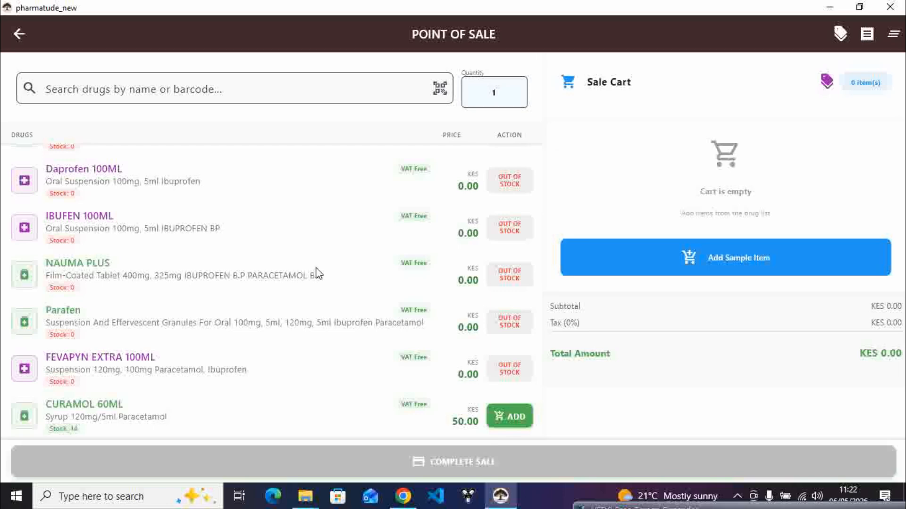
pyautogui.click(505, 415)
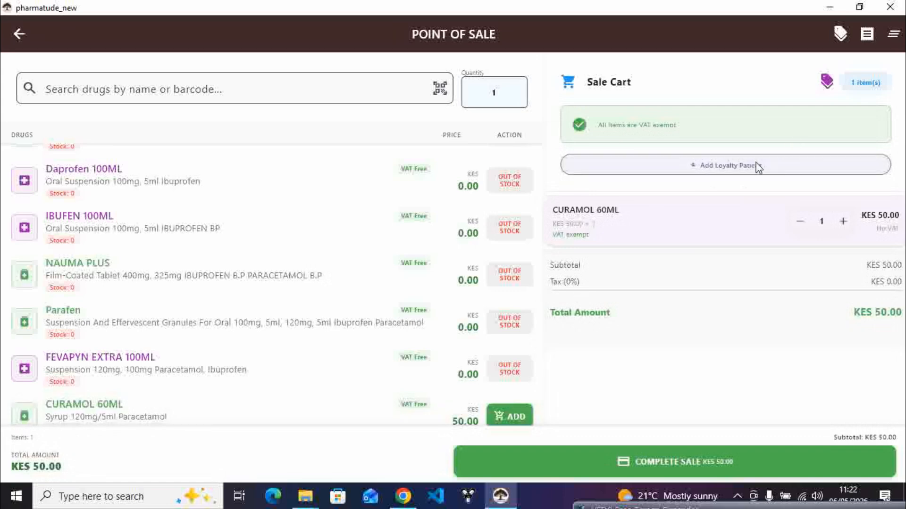
# Add a new loyalty patient with name and phone number to the sale, and raise the CURAMOL 60ML quantity to 3
pyautogui.click(743, 171)
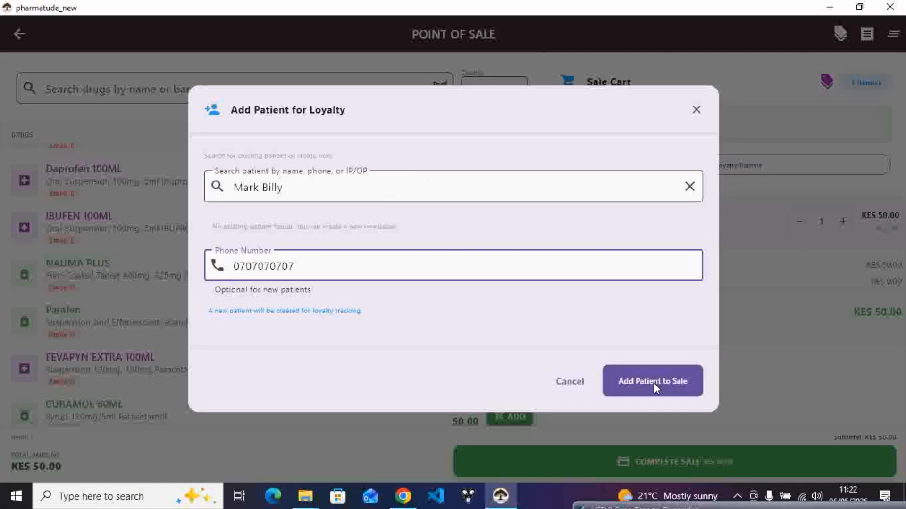
pyautogui.click(654, 384)
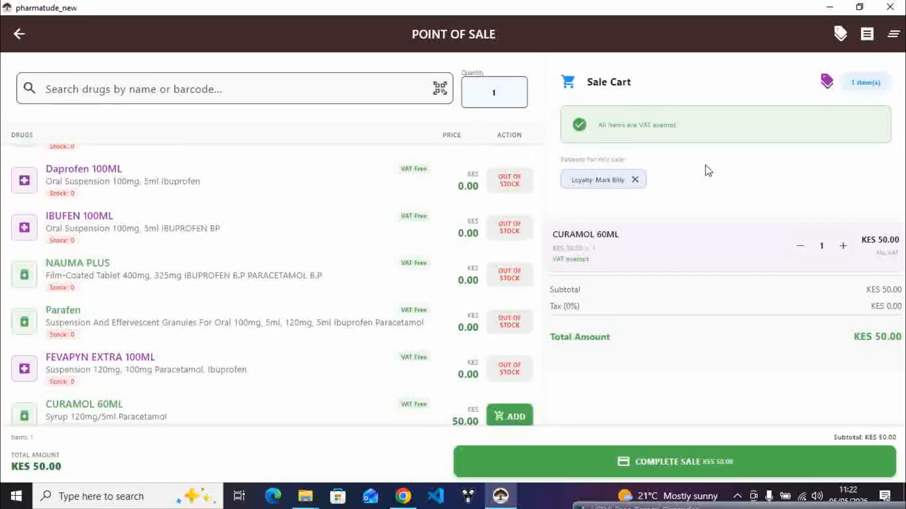
pyautogui.click(843, 244)
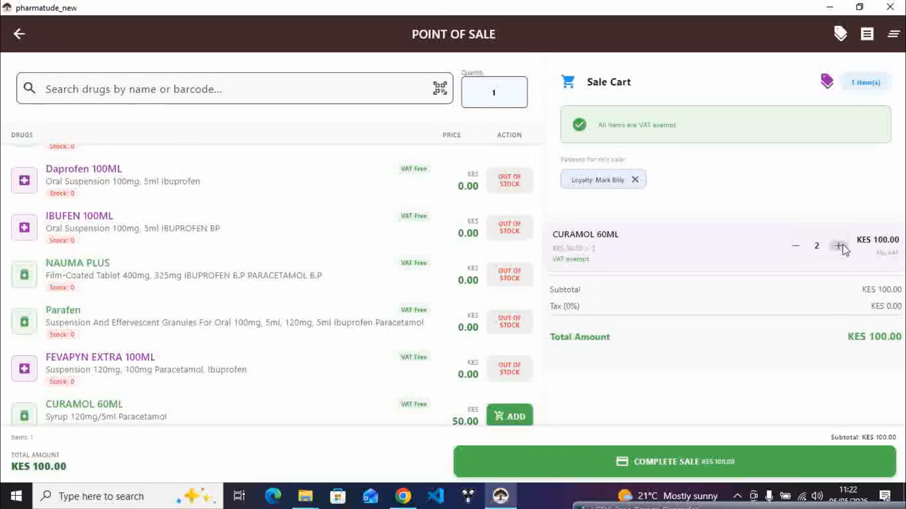
pyautogui.click(842, 245)
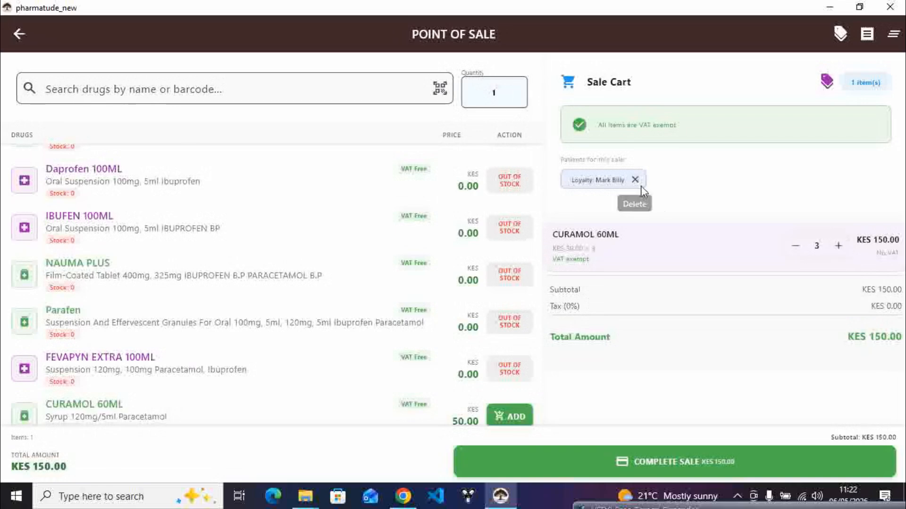
# Apply the Tabibu 10% cart discount to the sale and check the cart totals
pyautogui.click(827, 81)
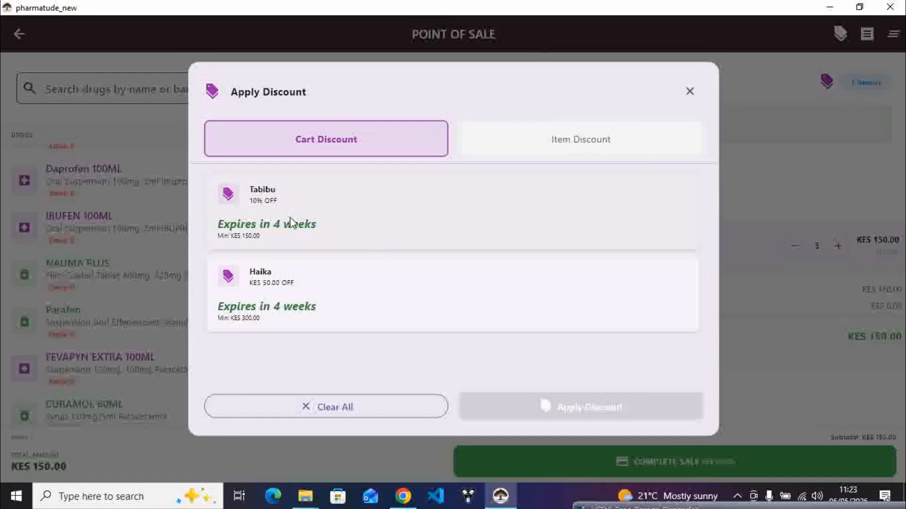
pyautogui.click(456, 230)
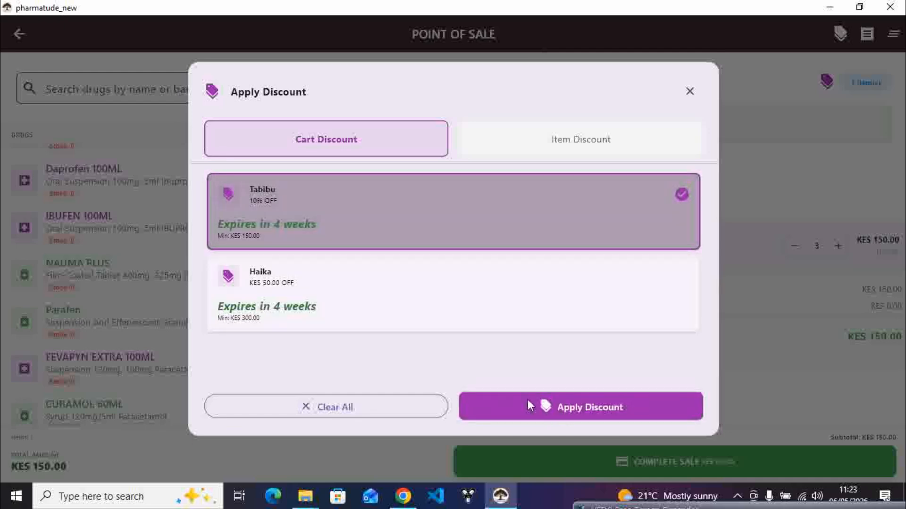
pyautogui.click(565, 413)
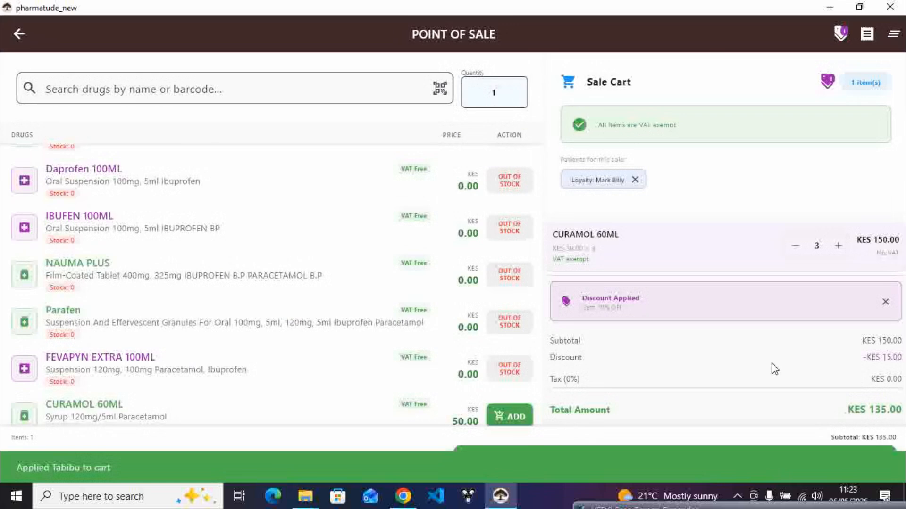
pyautogui.scroll(-1, 796, 365)
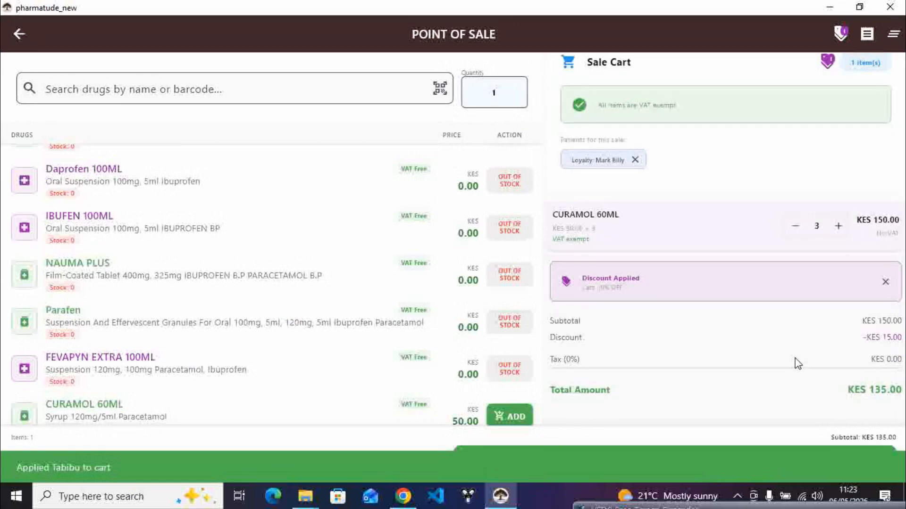
pyautogui.scroll(1, 796, 364)
pyautogui.scroll(-1, 797, 364)
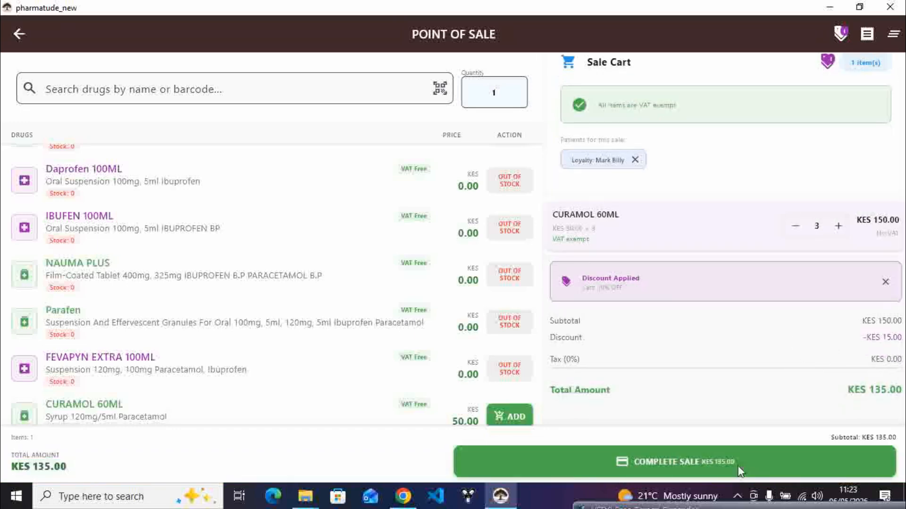
# Start completing the sale with KES 70 as the amount paid and M-Pesa as the payment method
pyautogui.click(706, 463)
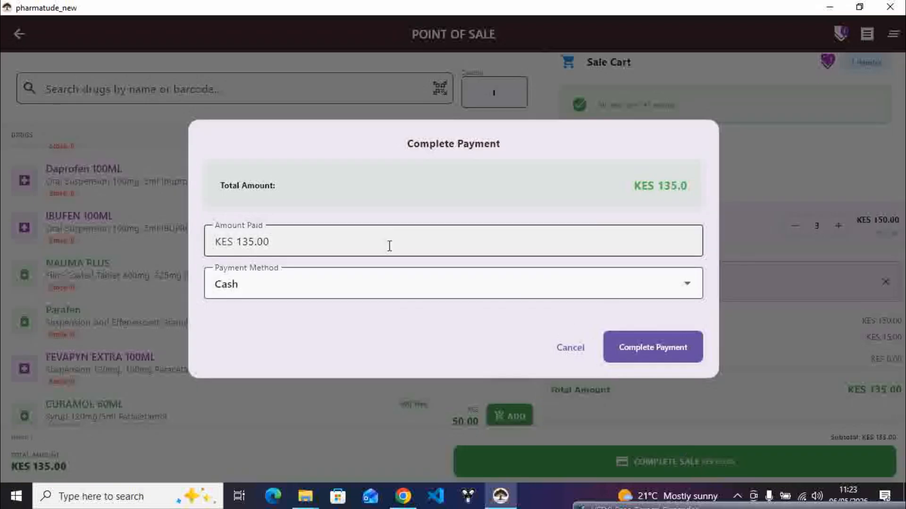
pyautogui.click(256, 239)
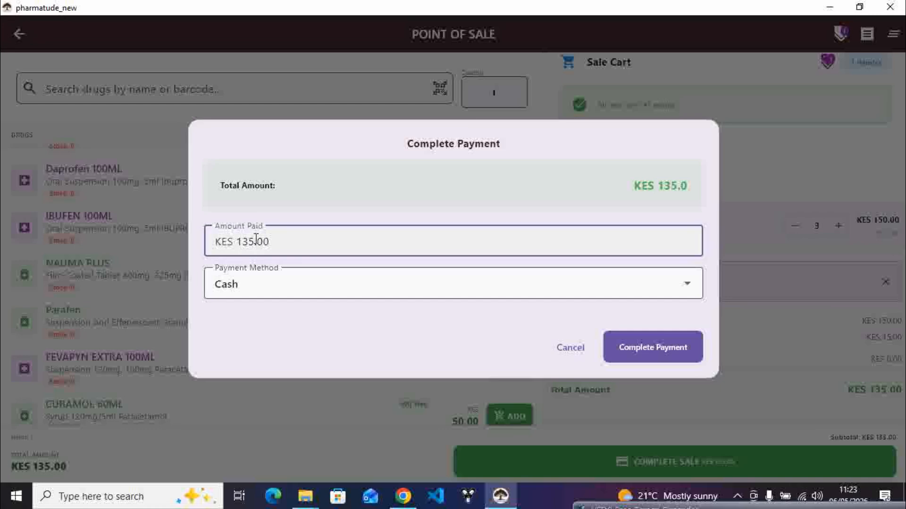
pyautogui.press('BackSpace')
pyautogui.press('BackSpace')
pyautogui.press('BackSpace')
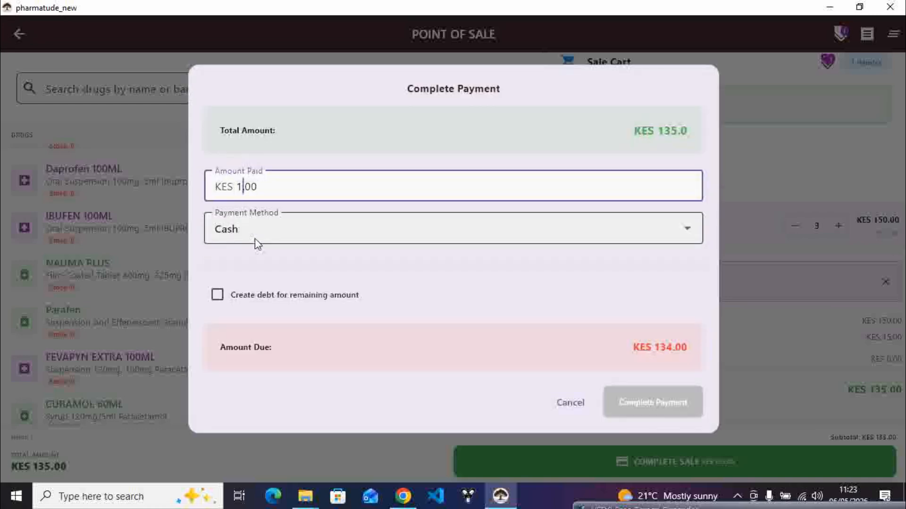
pyautogui.write('70')
pyautogui.click(683, 231)
pyautogui.click(294, 264)
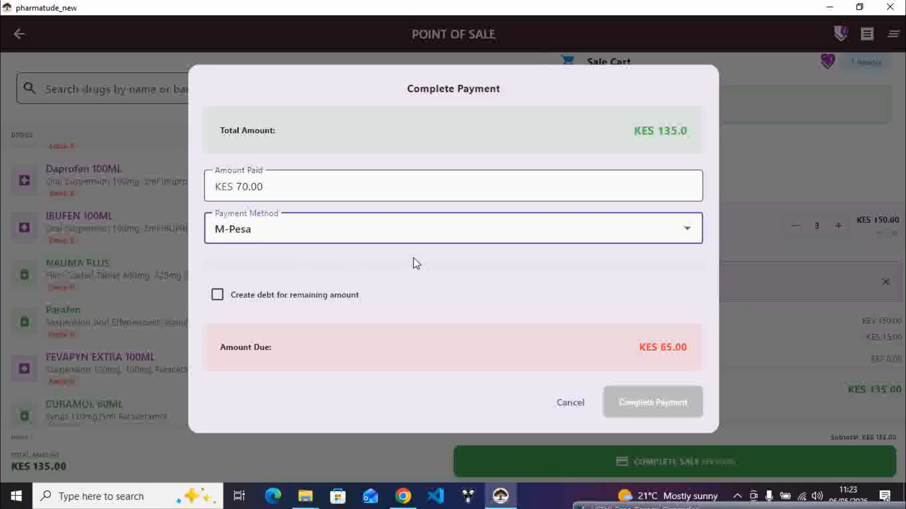
# Create a debt for the remaining amount and assign it to the sale's loyalty patient
pyautogui.click(217, 295)
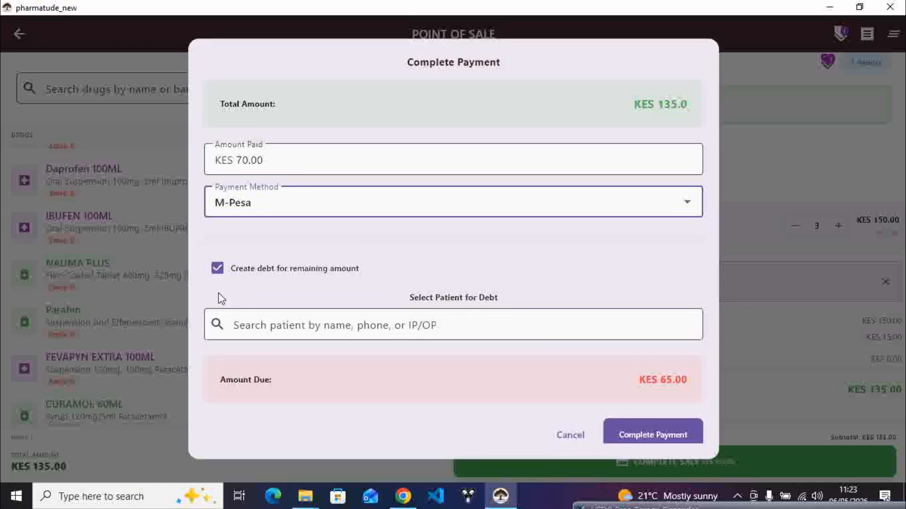
pyautogui.click(260, 324)
pyautogui.write('ma')
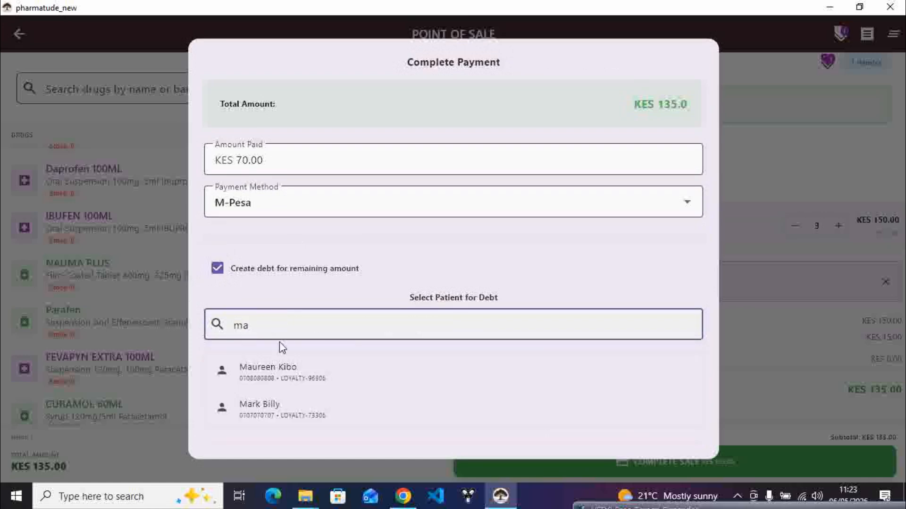
pyautogui.click(280, 408)
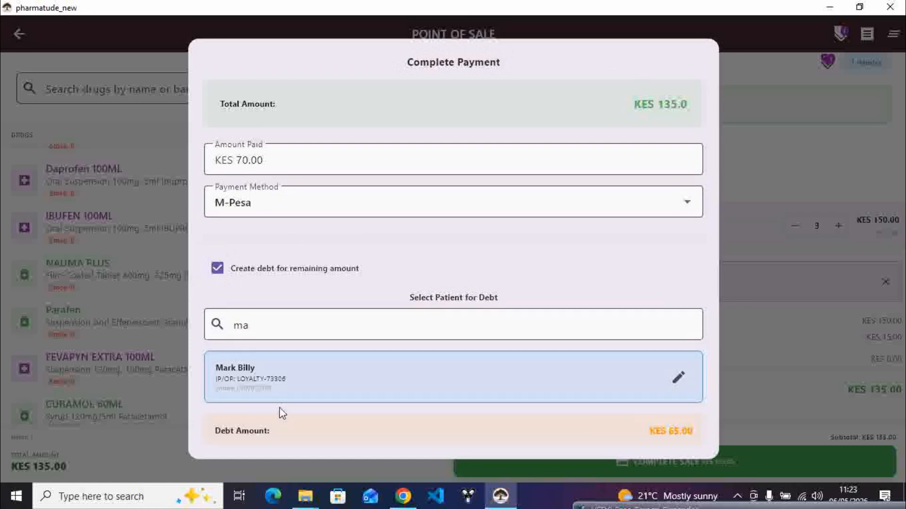
# Set the debt's overdue interest rate to 10% and due date to 06 May 2026, and complete the payment
pyautogui.scroll(-5, 379, 234)
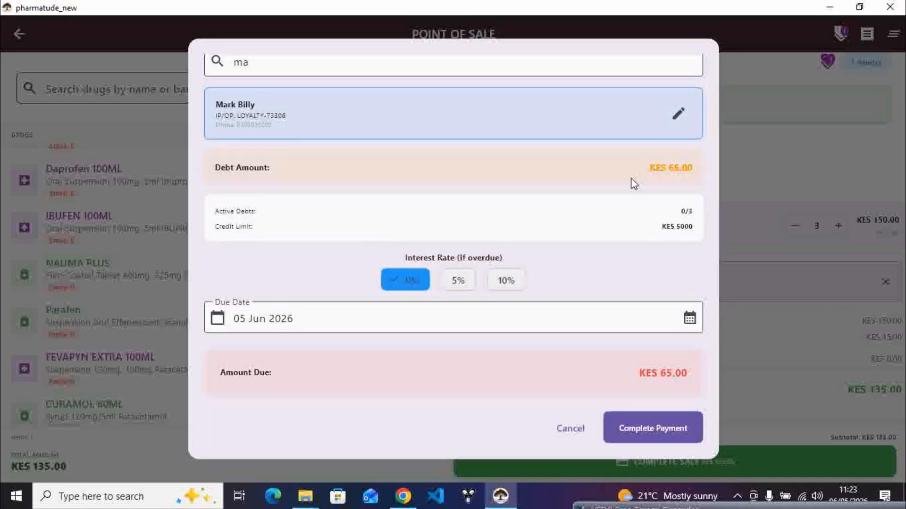
pyautogui.click(508, 280)
pyautogui.click(690, 319)
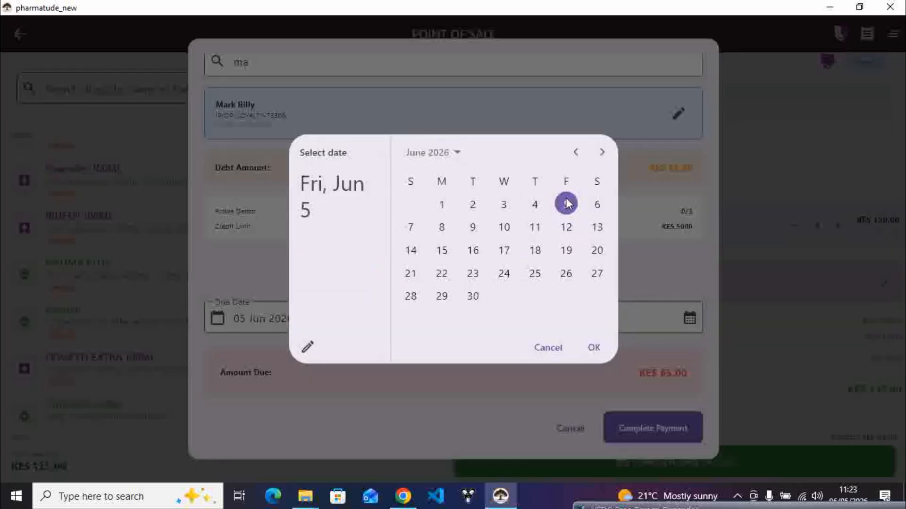
pyautogui.click(575, 152)
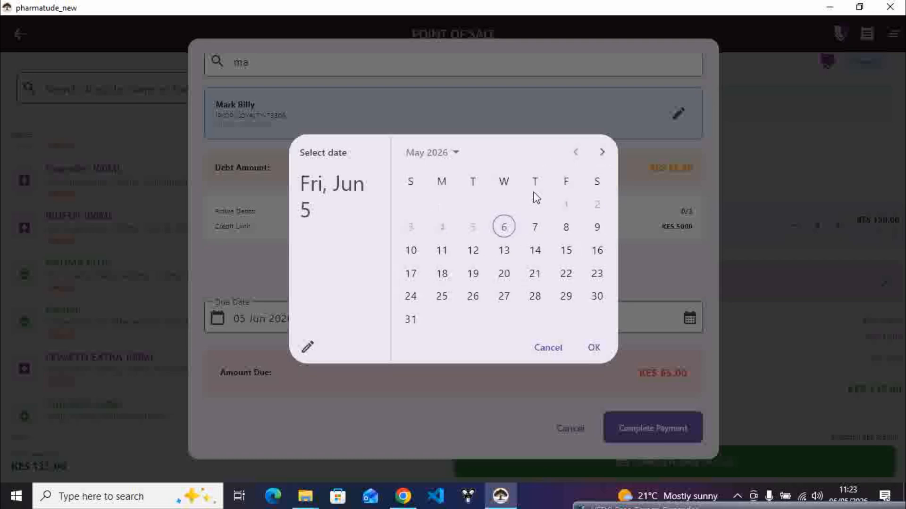
pyautogui.click(504, 227)
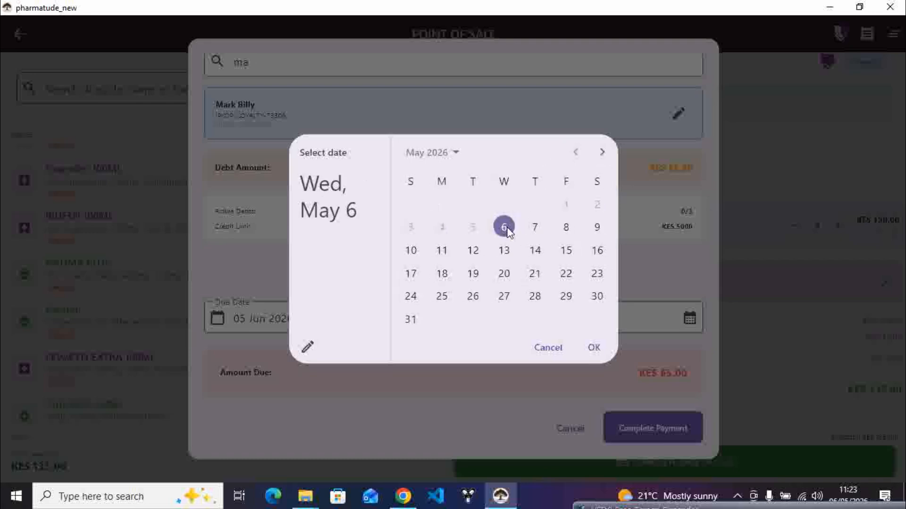
pyautogui.click(593, 348)
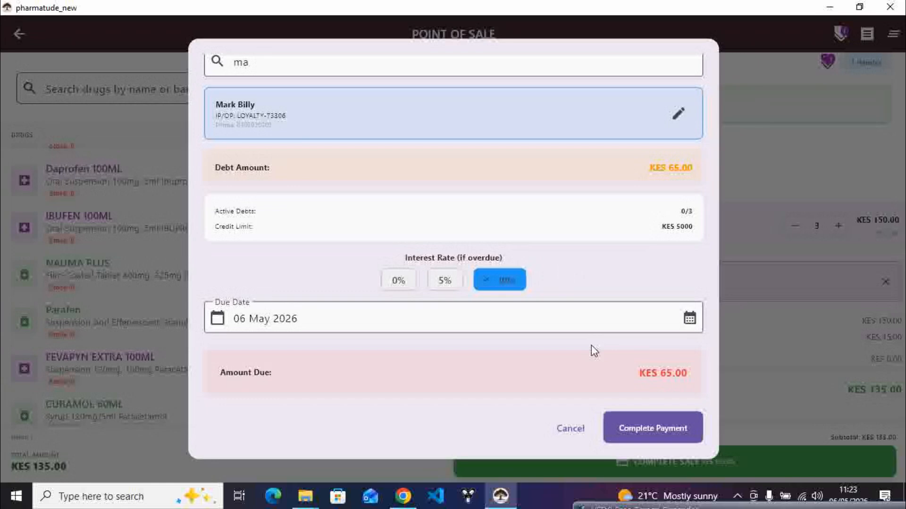
pyautogui.click(656, 423)
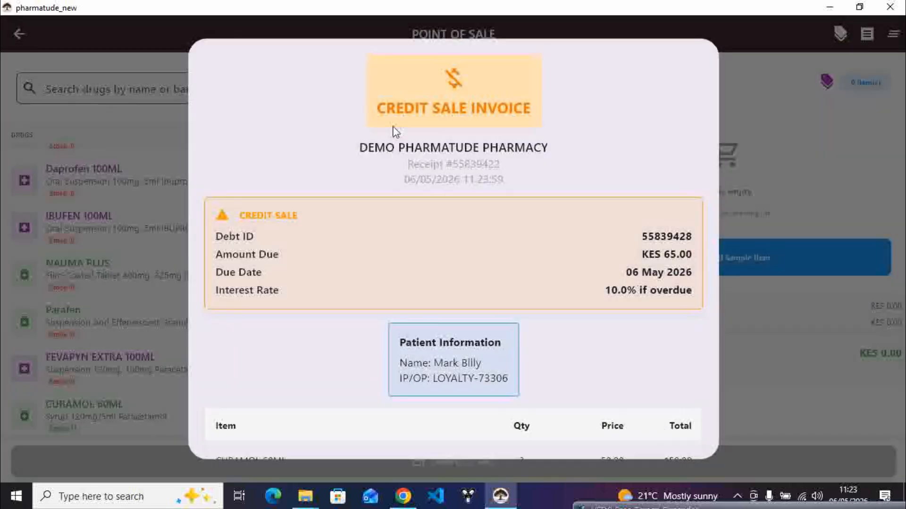
# Review the credit sale invoice through its payment details and open debt management from it
pyautogui.scroll(-3, 568, 293)
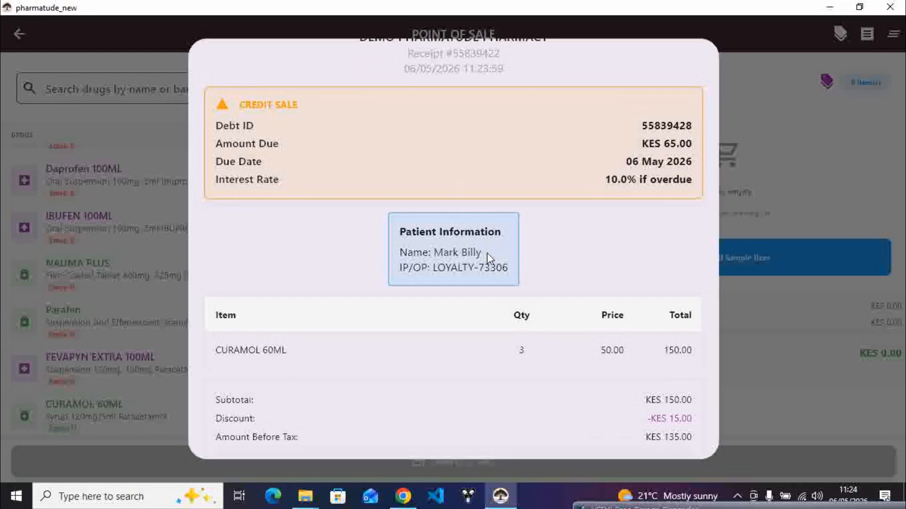
pyautogui.scroll(-3, 490, 259)
pyautogui.scroll(-2, 487, 253)
pyautogui.scroll(-3, 486, 253)
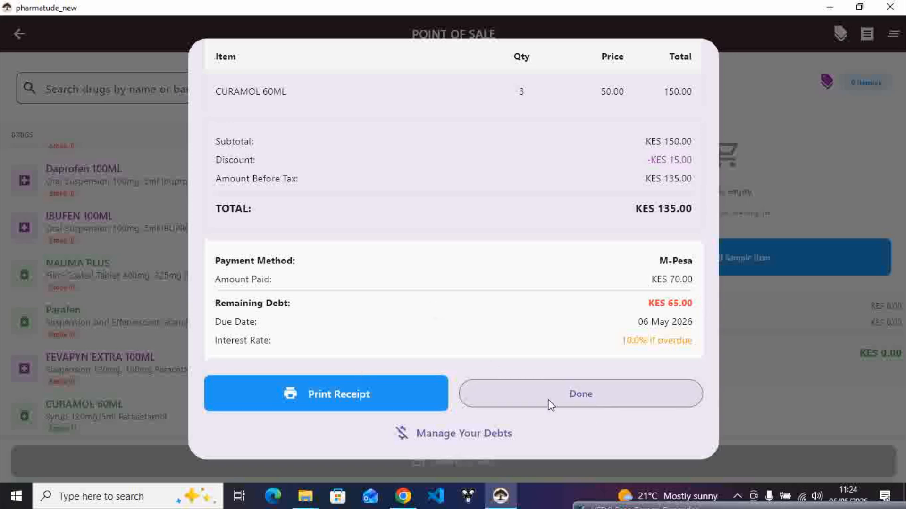
pyautogui.click(440, 433)
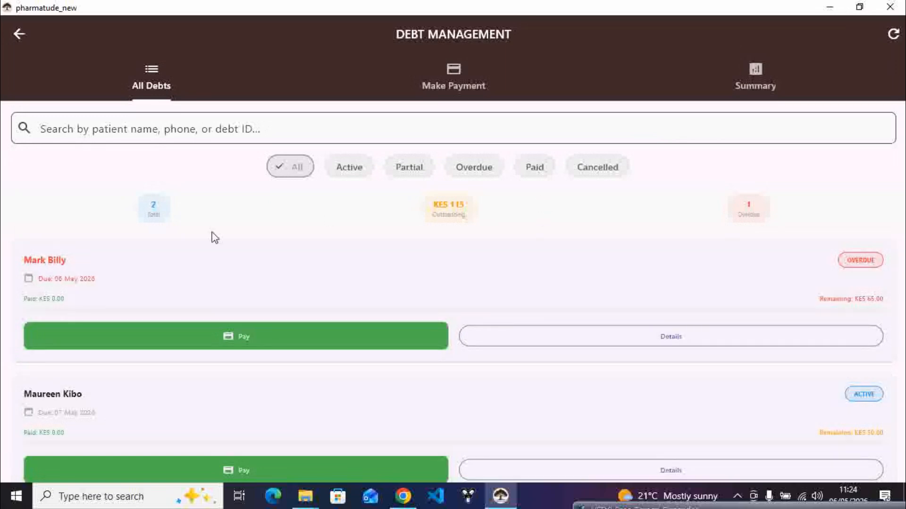
# View the details of the new sale's debt, close them and return to the dashboard
pyautogui.click(277, 283)
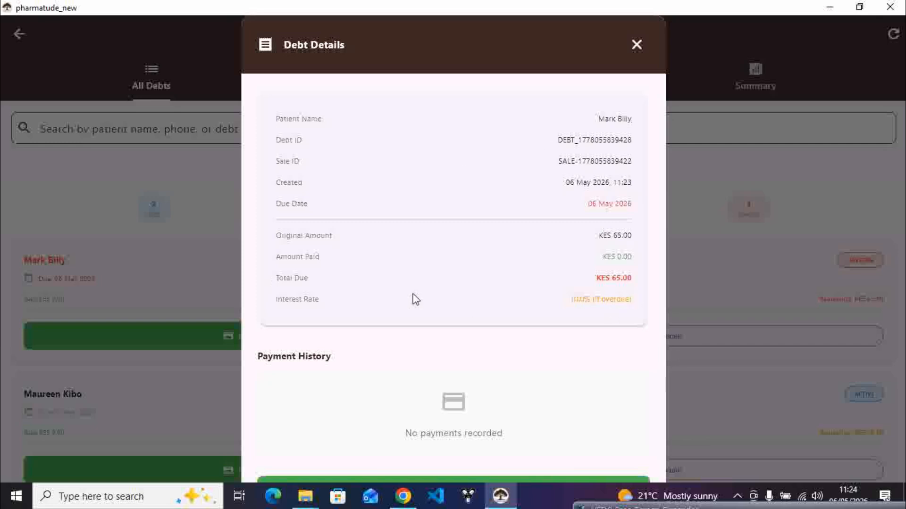
pyautogui.click(706, 248)
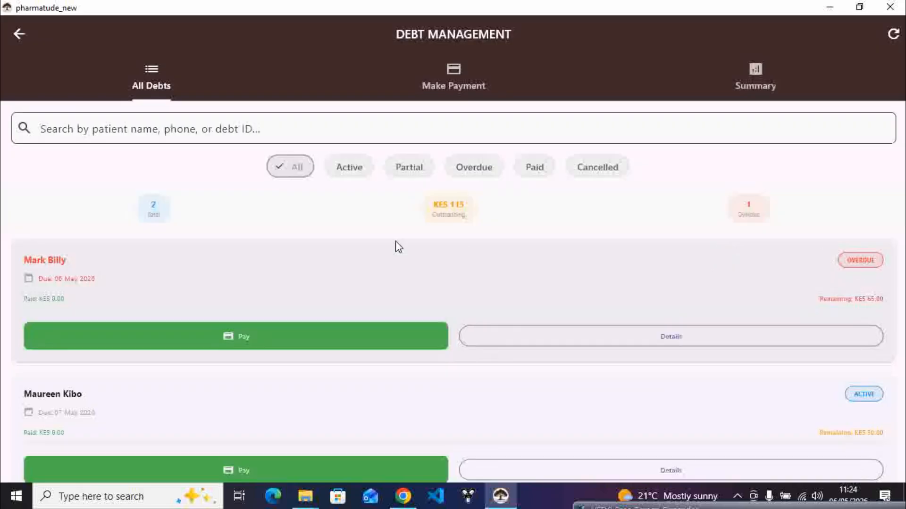
pyautogui.click(20, 34)
pyautogui.click(21, 35)
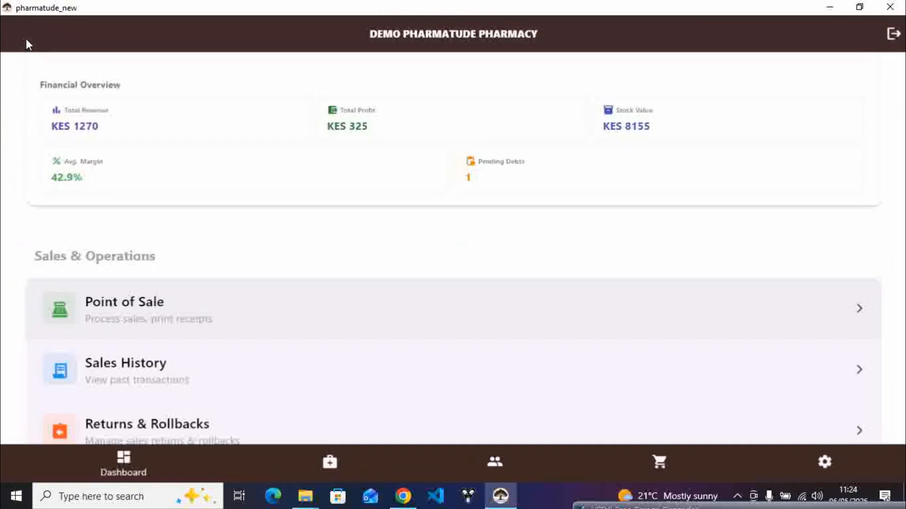
# Review the dashboard's sales performance, debt summary, inventory overview and financial overview
pyautogui.scroll(2, 481, 258)
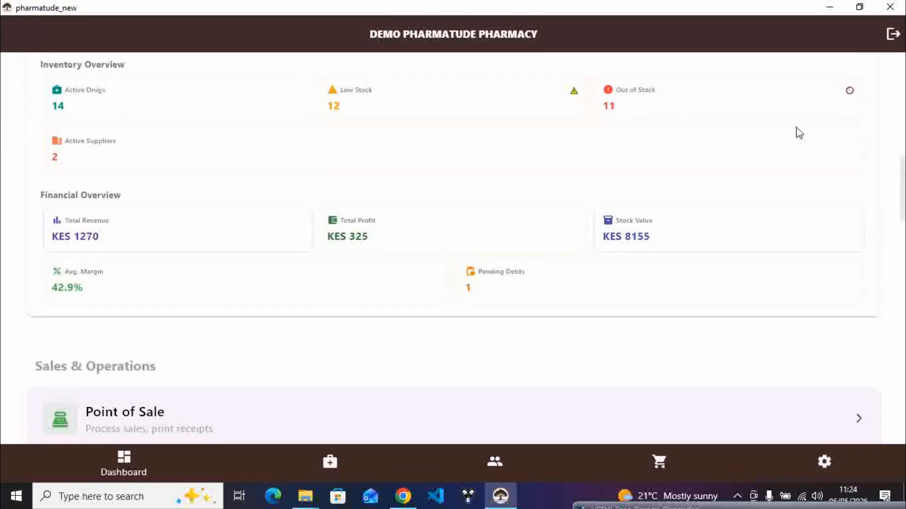
pyautogui.scroll(6, 820, 130)
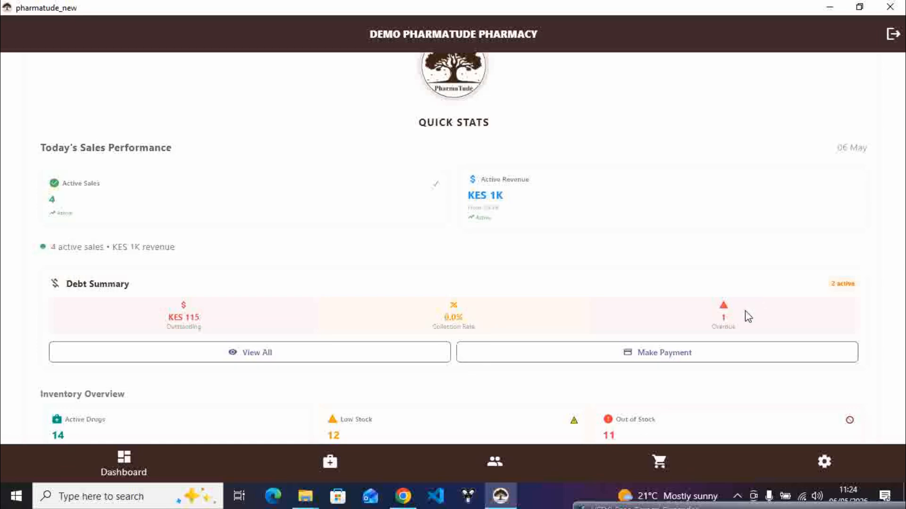
pyautogui.scroll(5, 746, 310)
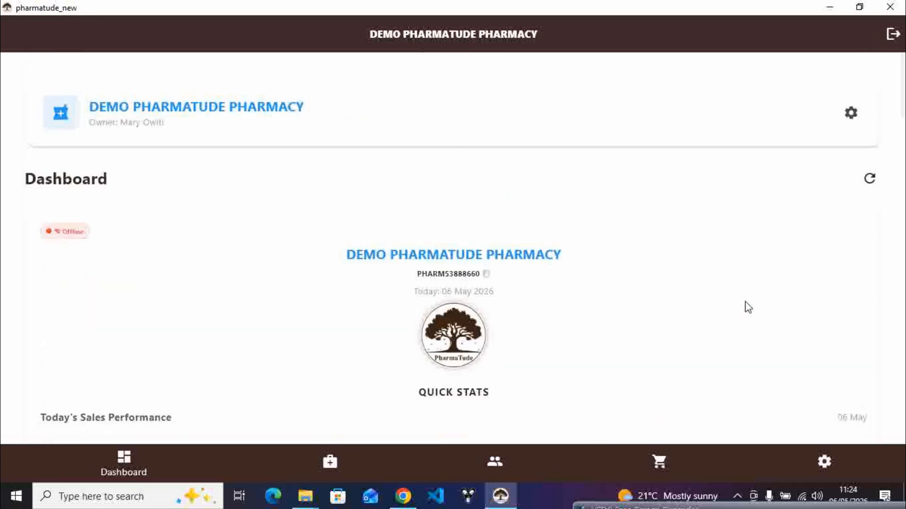
pyautogui.scroll(-8, 604, 261)
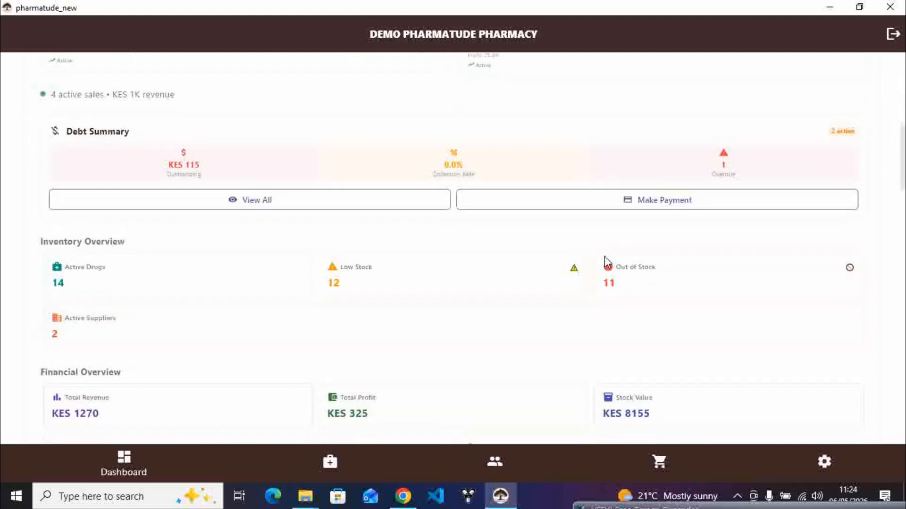
pyautogui.scroll(-4, 607, 261)
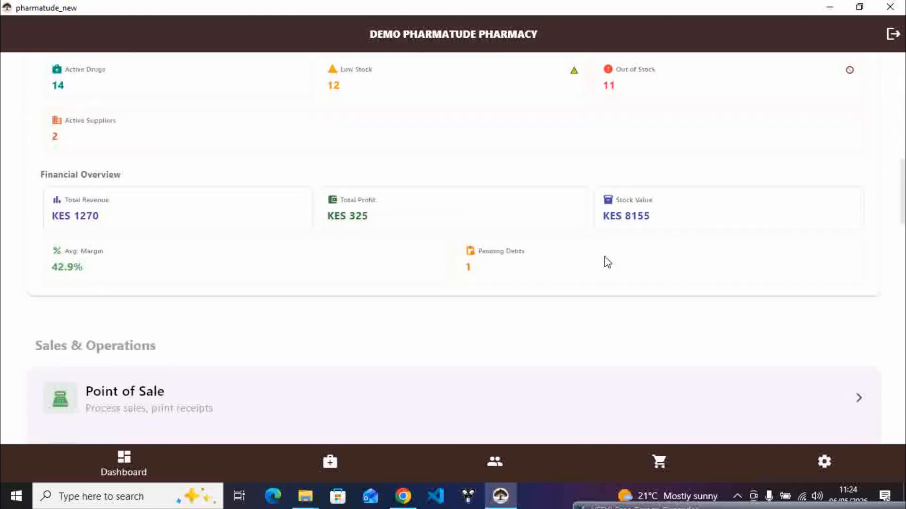
pyautogui.scroll(2, 608, 262)
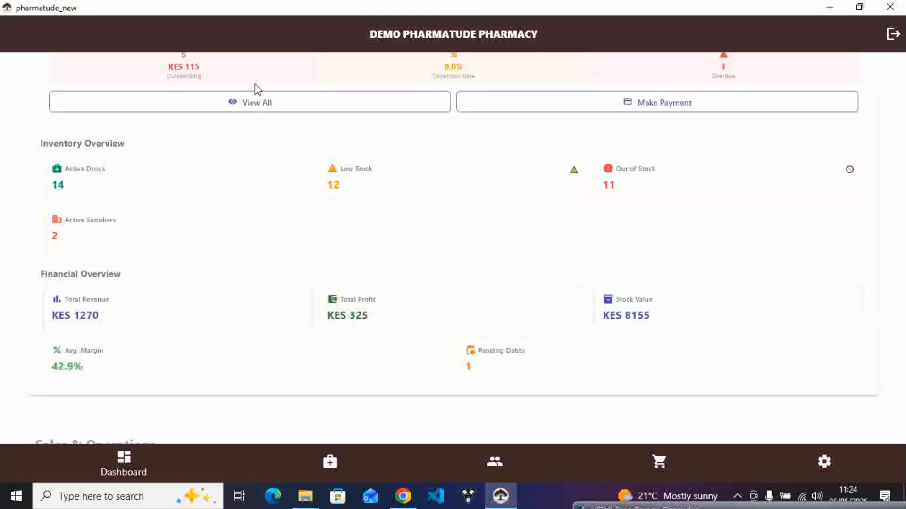
# View all customer debts from the dashboard's debt summary and check them by Active, Partial, Overdue, Paid and Cancelled status
pyautogui.click(248, 100)
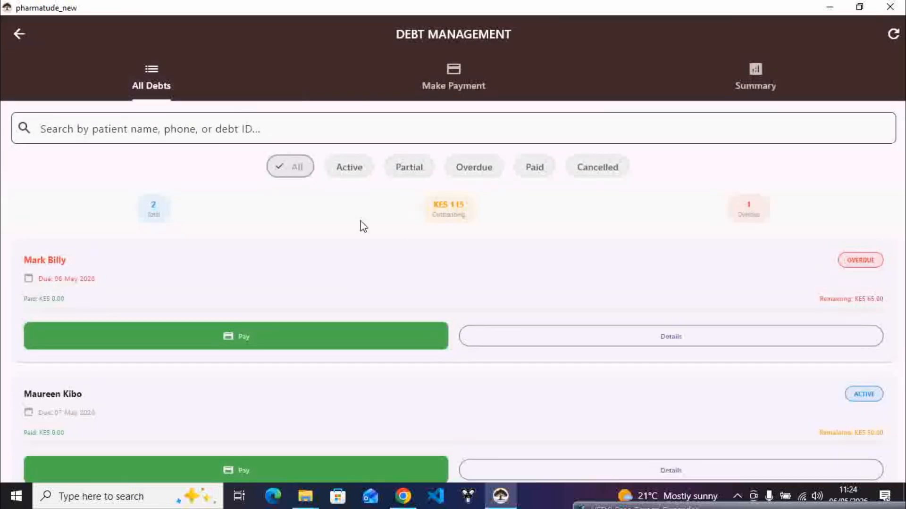
pyautogui.click(364, 165)
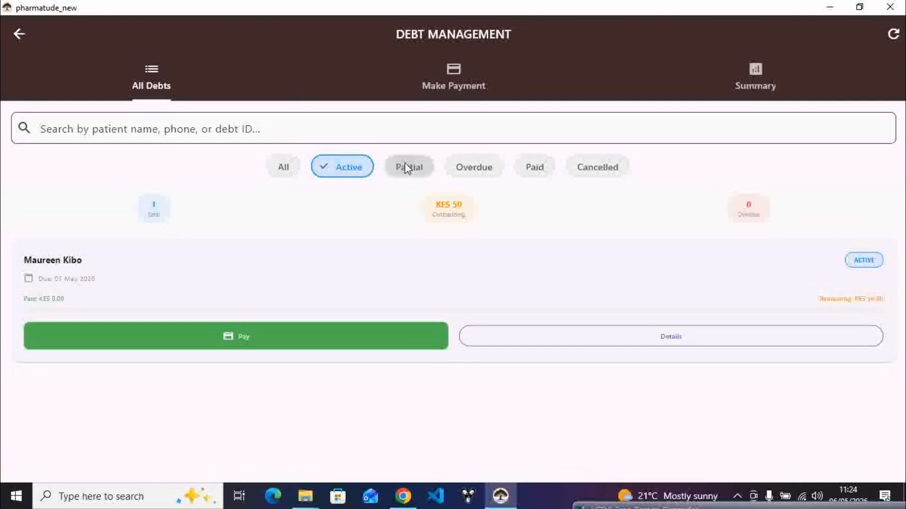
pyautogui.click(407, 167)
pyautogui.click(349, 171)
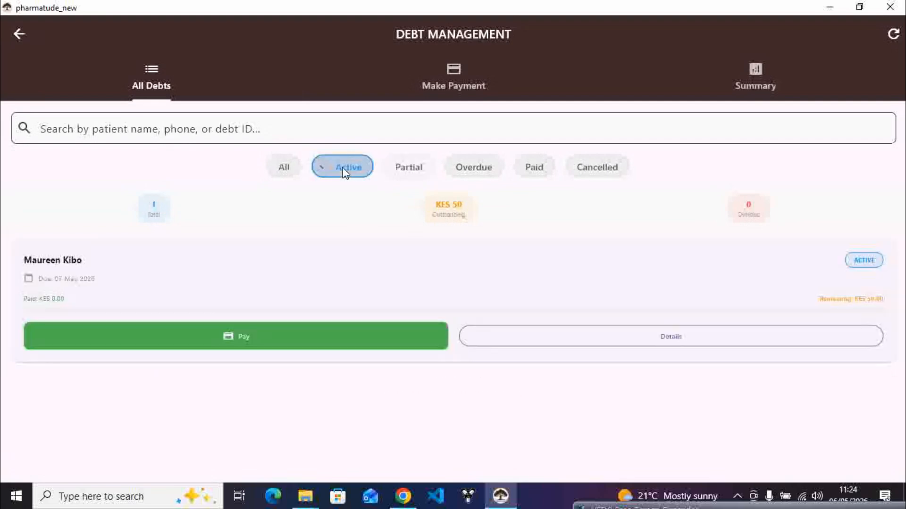
pyautogui.click(418, 169)
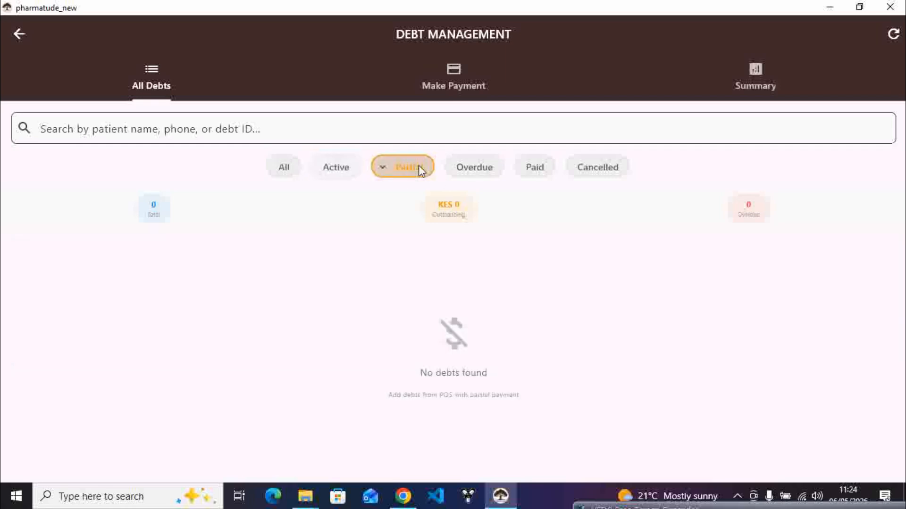
pyautogui.click(470, 171)
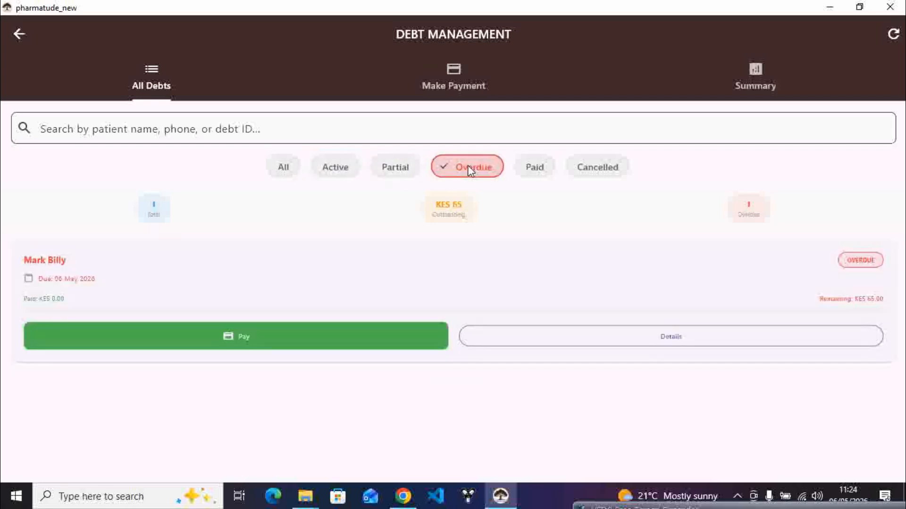
pyautogui.click(535, 168)
pyautogui.click(587, 168)
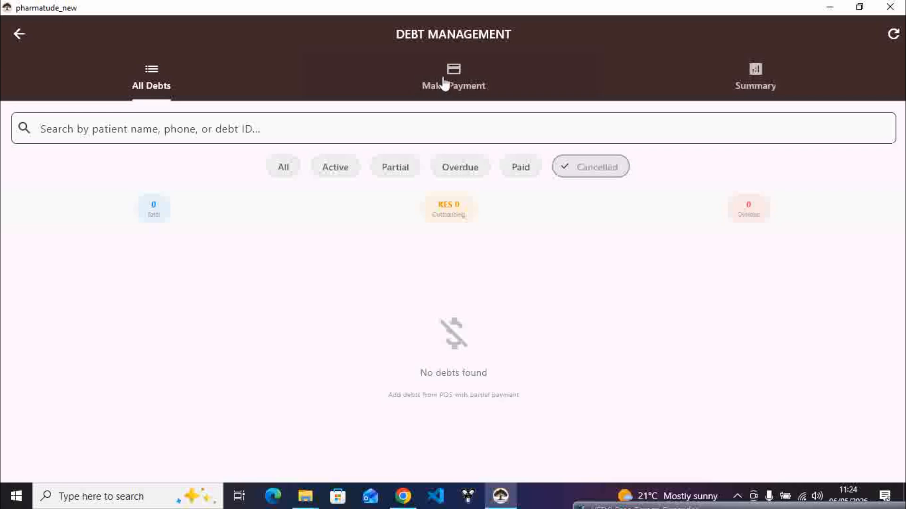
# Review the debt summary with its aging and overdue analyses, and return to the dashboard
pyautogui.click(773, 80)
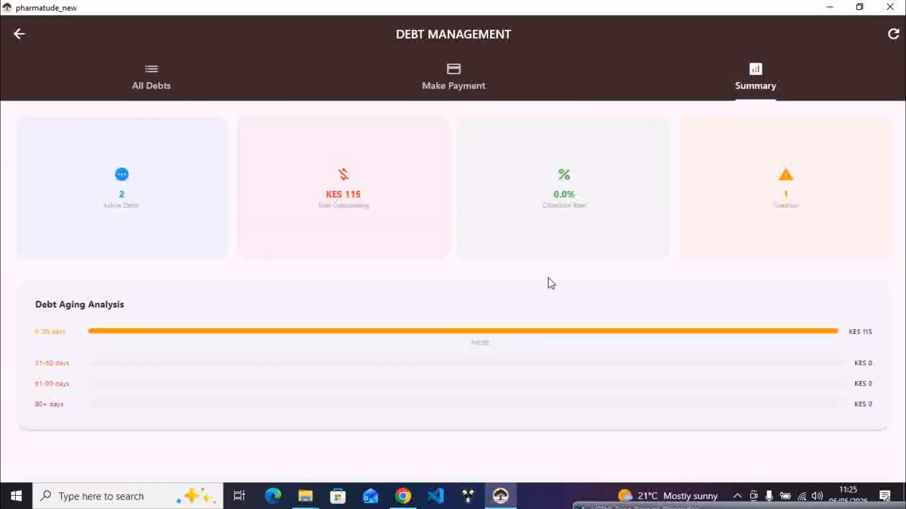
pyautogui.scroll(-2, 627, 297)
pyautogui.scroll(-1, 626, 295)
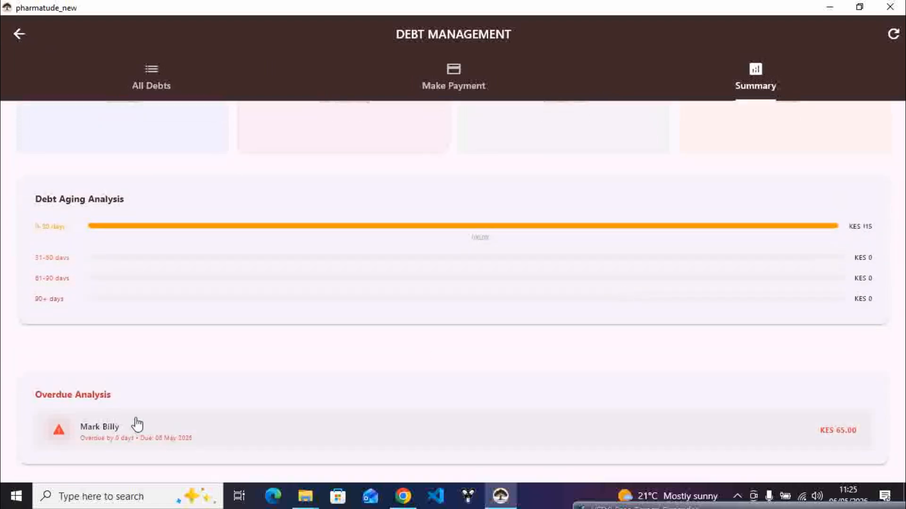
pyautogui.scroll(2, 225, 357)
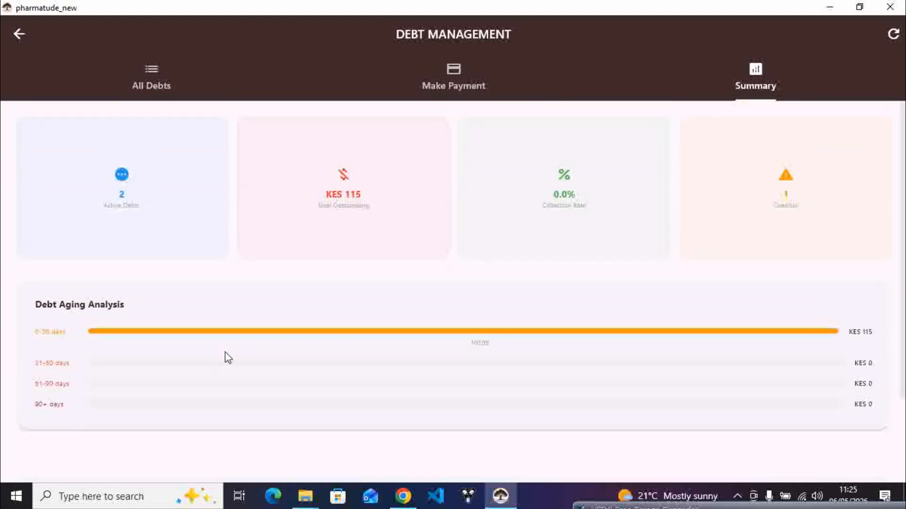
pyautogui.click(21, 34)
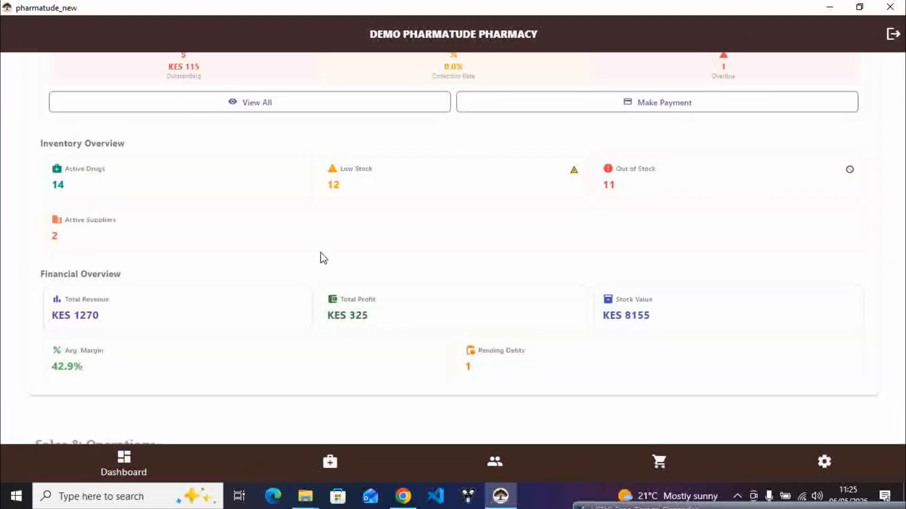
# Open the sales history, view the details of the newest sale and return to the sales list
pyautogui.scroll(-4, 320, 254)
pyautogui.scroll(-3, 321, 258)
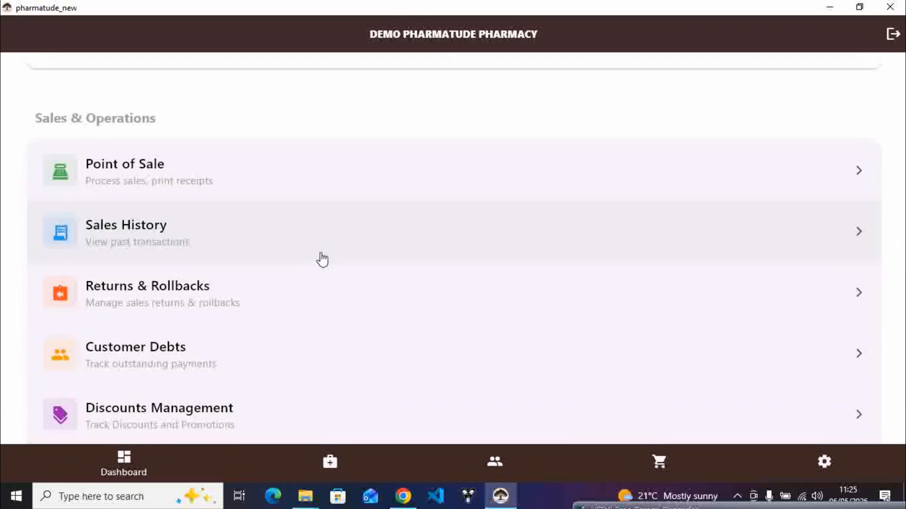
pyautogui.click(320, 259)
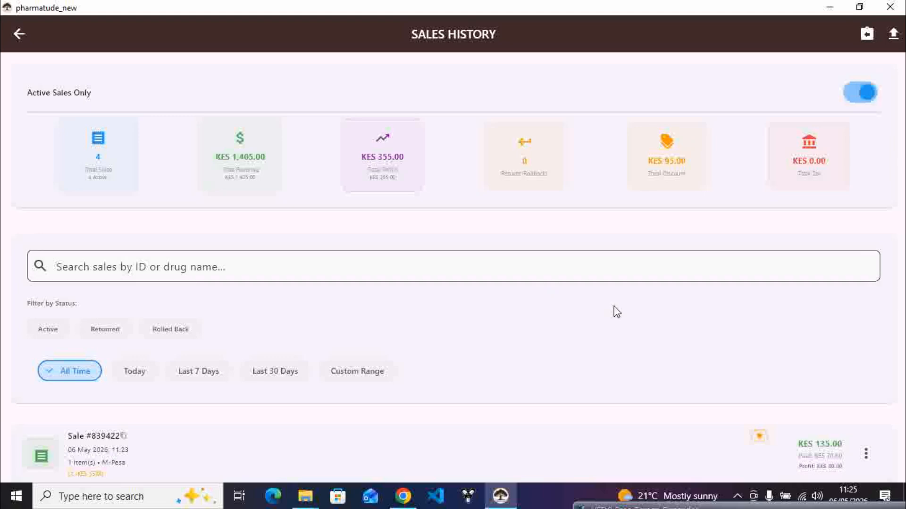
pyautogui.scroll(-5, 613, 311)
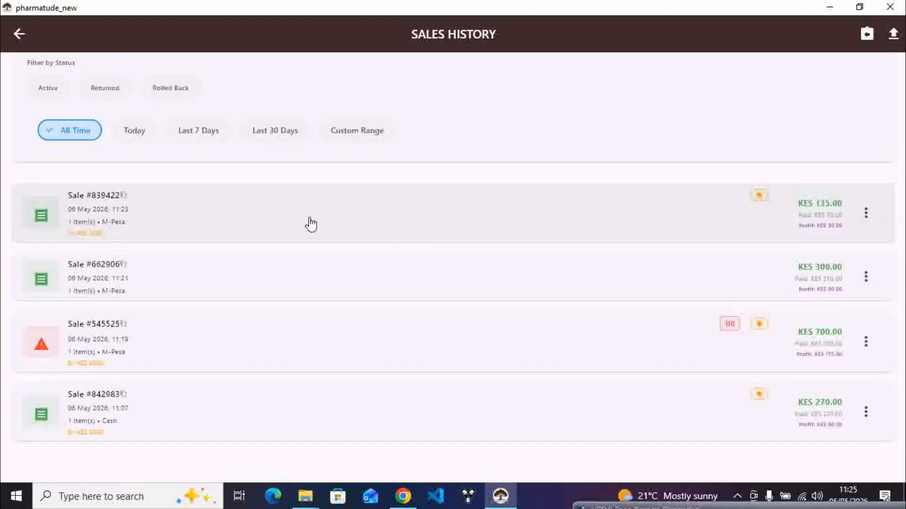
pyautogui.click(309, 226)
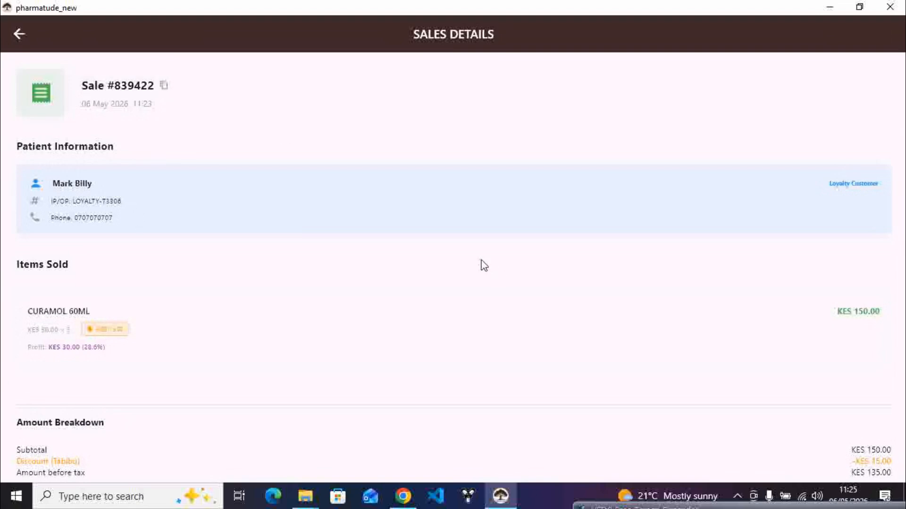
pyautogui.click(19, 34)
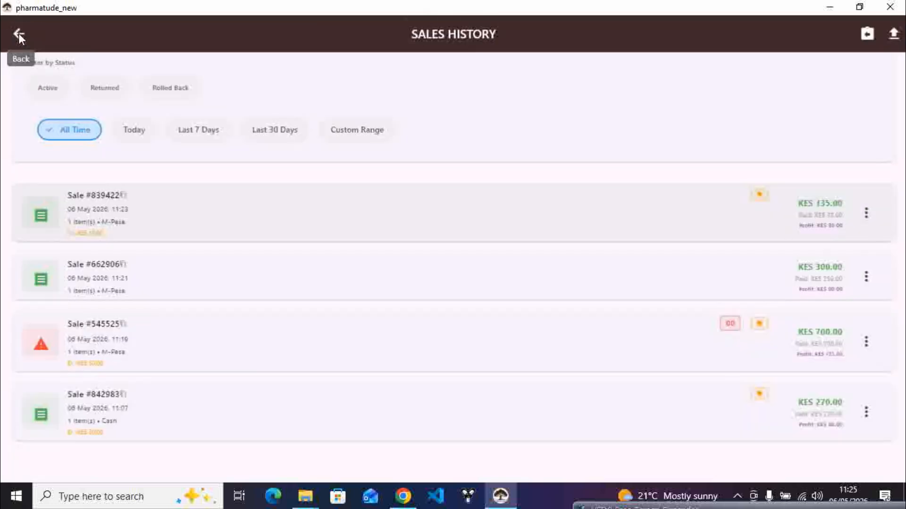
# Start a rollback of the newest sale and enter the admin password
pyautogui.click(872, 220)
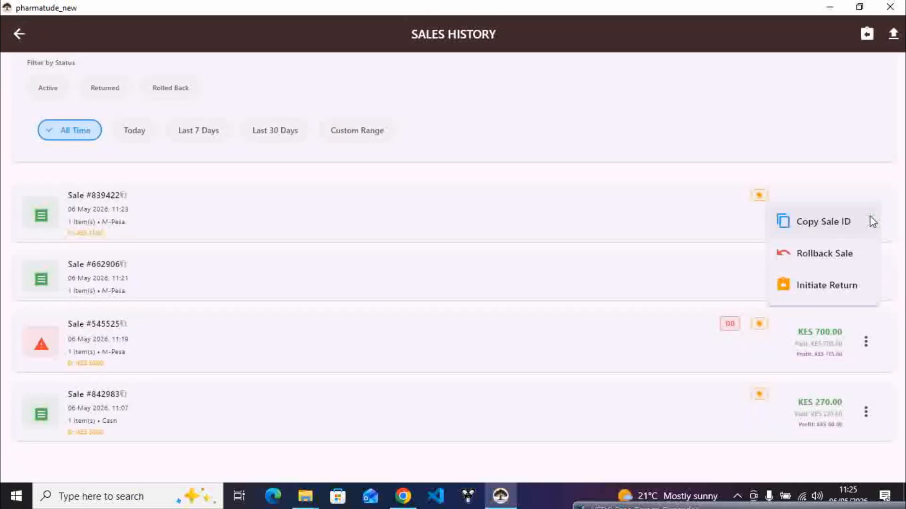
pyautogui.click(803, 255)
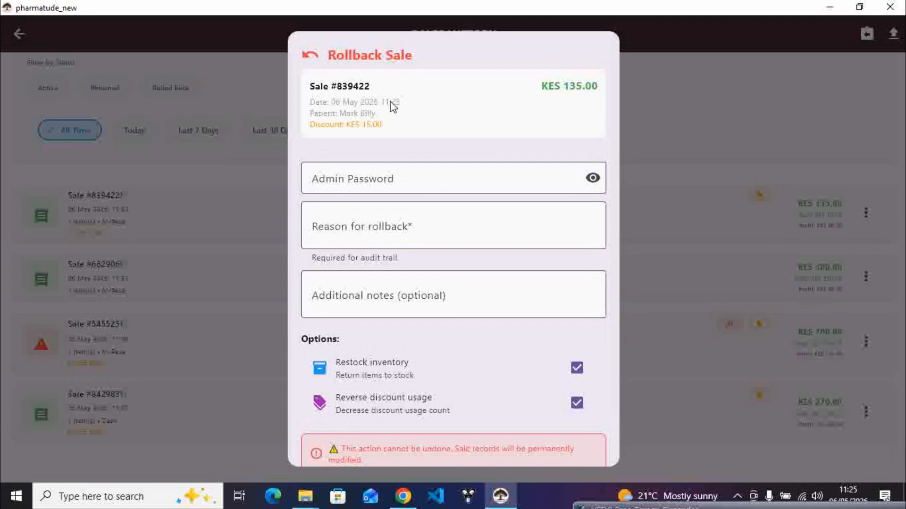
pyautogui.click(388, 182)
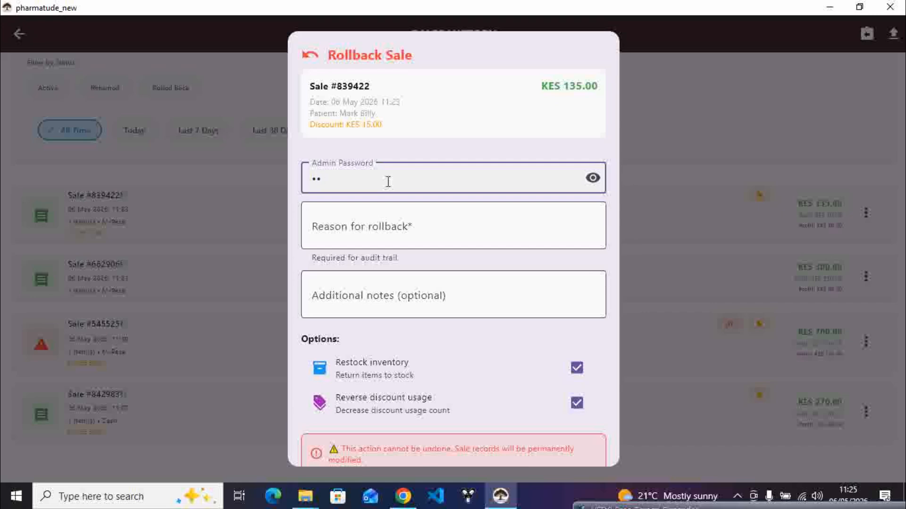
pyautogui.write('•••••••')
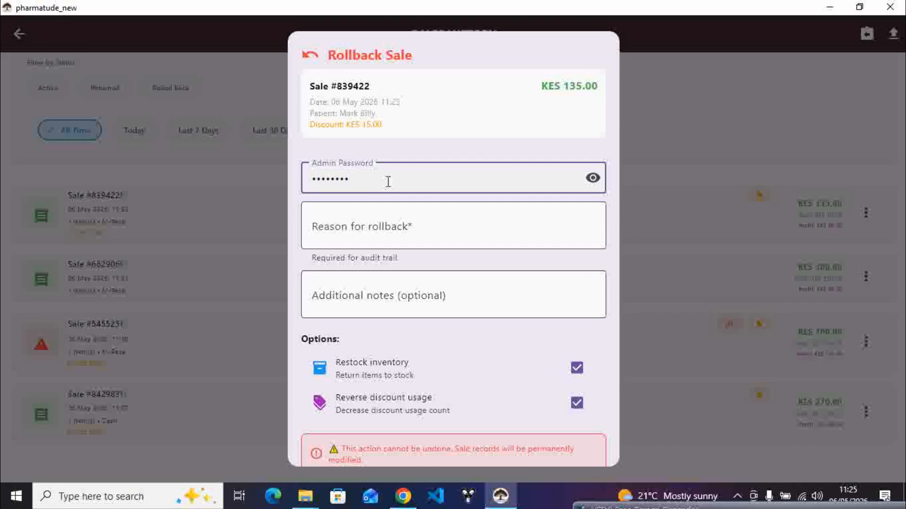
# Give "Wrong Drug Dispensed" as the rollback reason and confirm the rollback with inventory restocking and discount usage reversal enabled
pyautogui.click(401, 218)
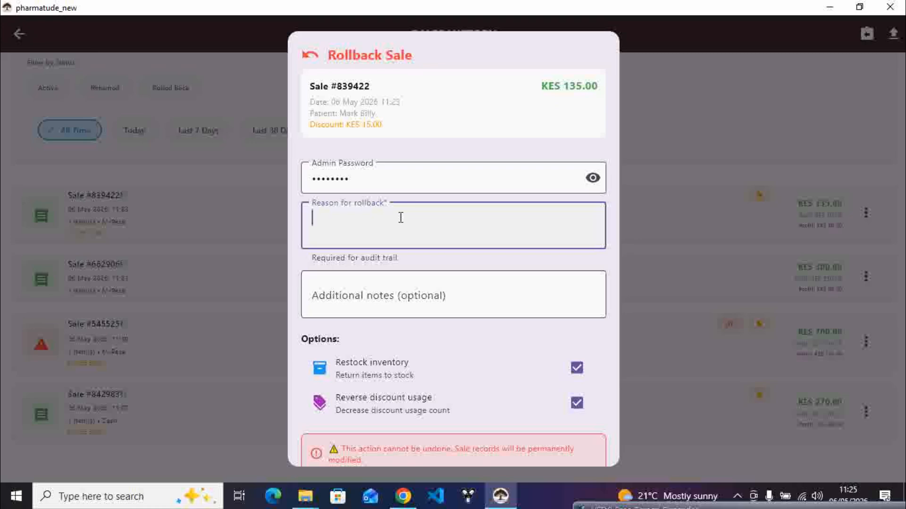
pyautogui.write('Wrong Drug Dispensed')
pyautogui.click(421, 291)
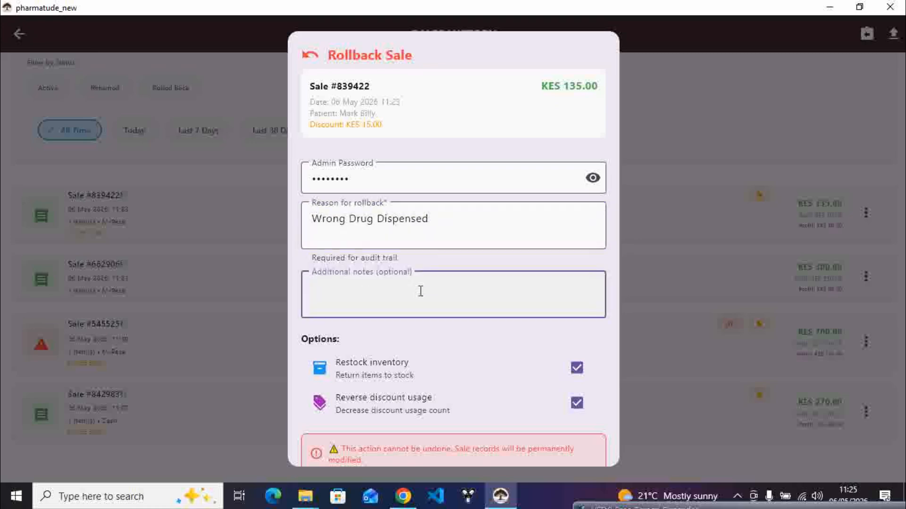
pyautogui.scroll(-2, 421, 292)
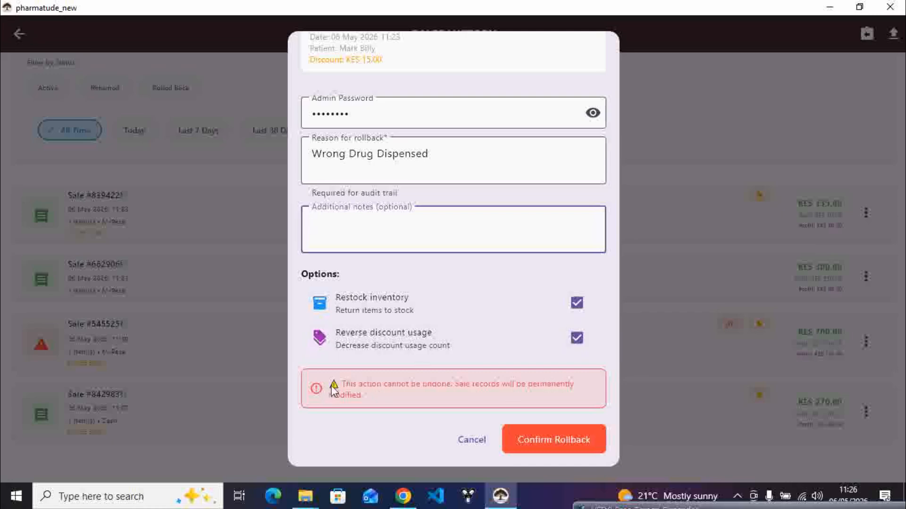
pyautogui.click(543, 441)
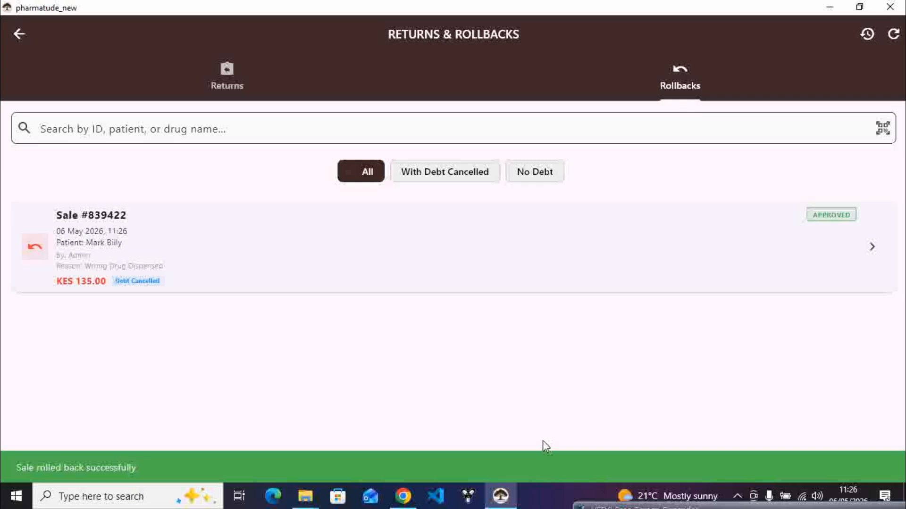
# Review the new rollback record's details down to its financial summary, close them and return to the dashboard
pyautogui.click(663, 242)
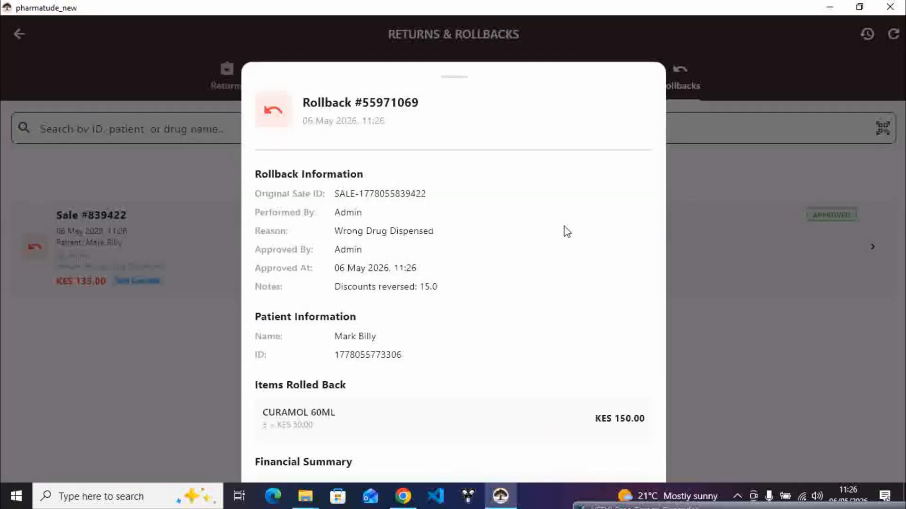
pyautogui.scroll(-3, 442, 203)
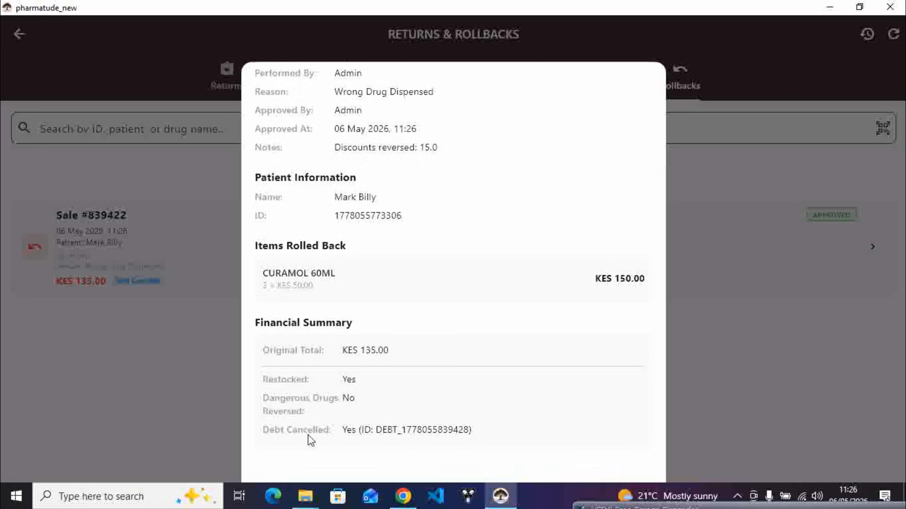
pyautogui.click(731, 263)
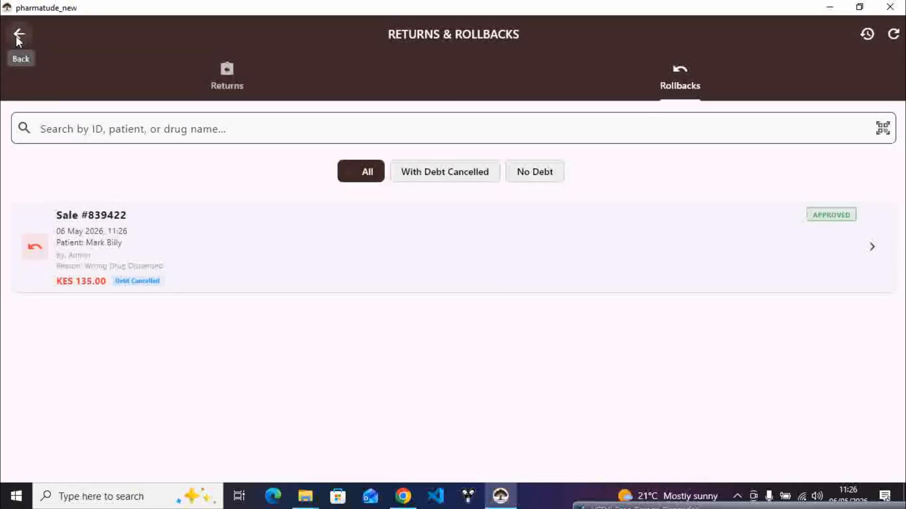
pyautogui.click(16, 36)
# Open the full debt list from the dashboard's debt summary and filter it by Active, Partial, Overdue and Cancelled status
pyautogui.scroll(10, 373, 263)
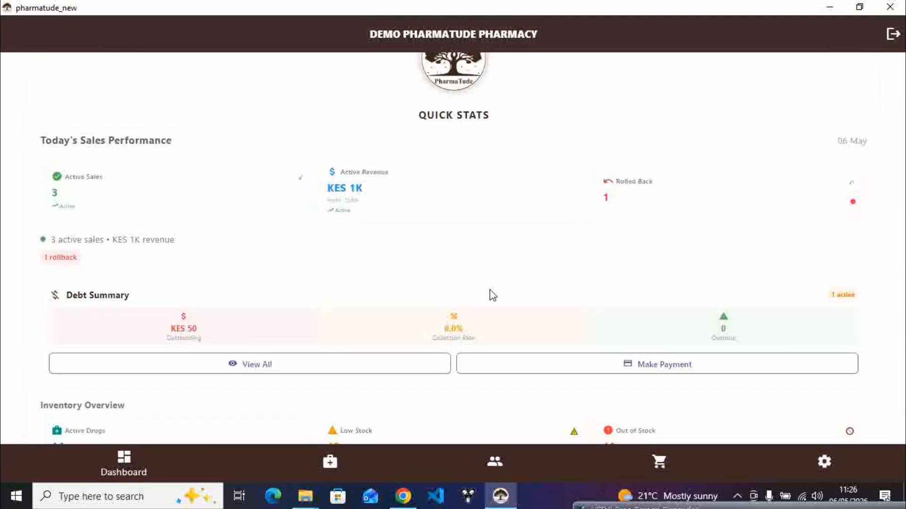
pyautogui.click(314, 373)
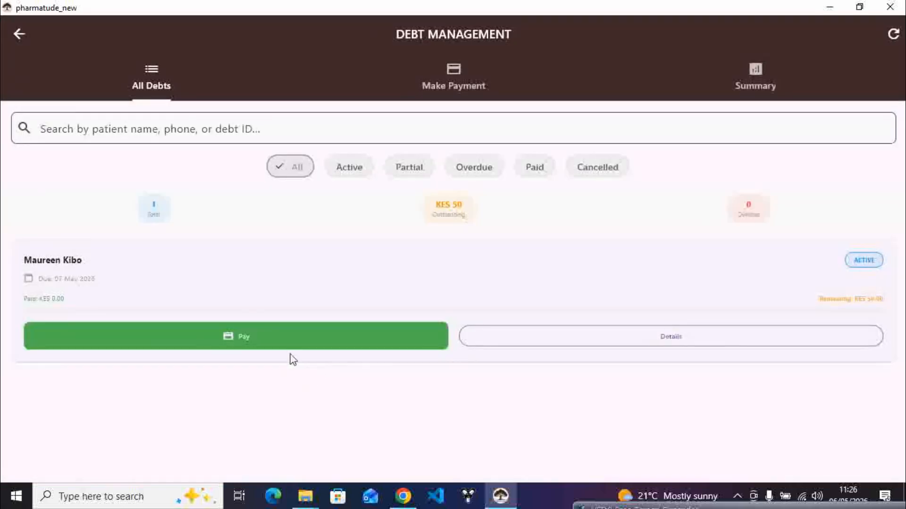
pyautogui.click(349, 172)
pyautogui.click(400, 167)
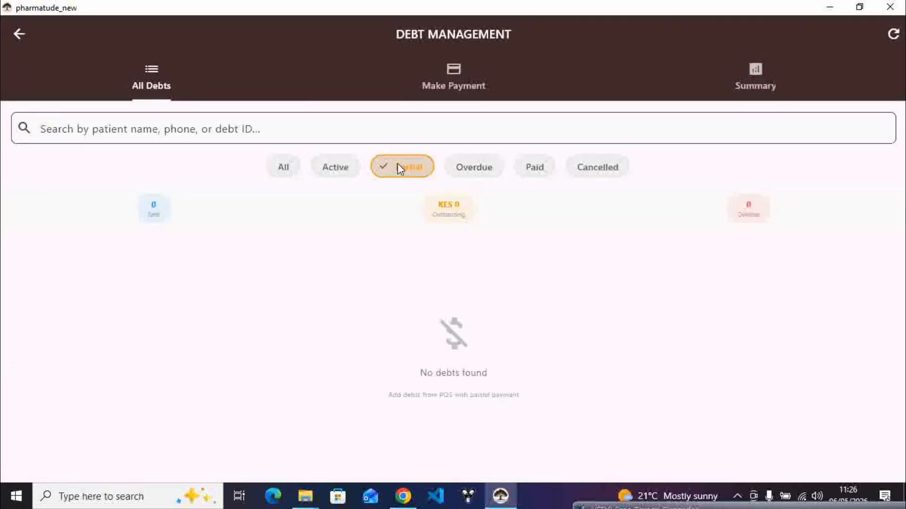
pyautogui.click(472, 169)
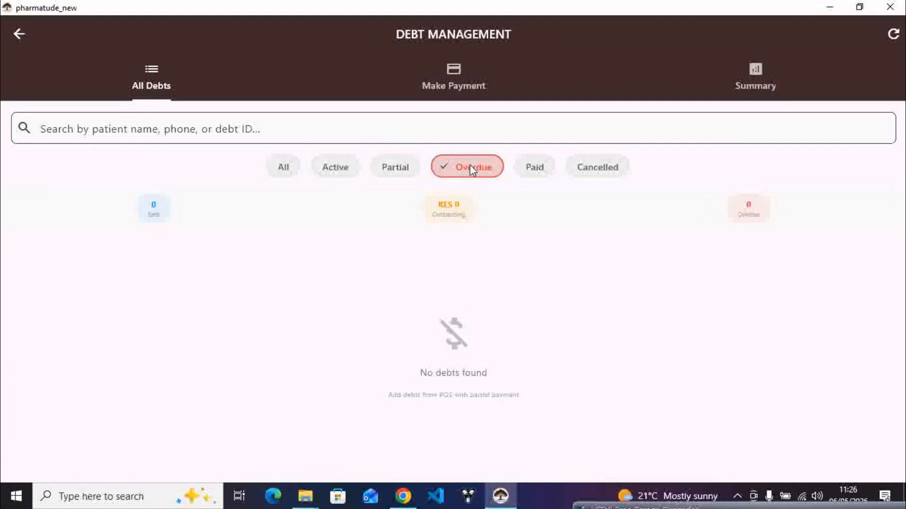
pyautogui.click(587, 171)
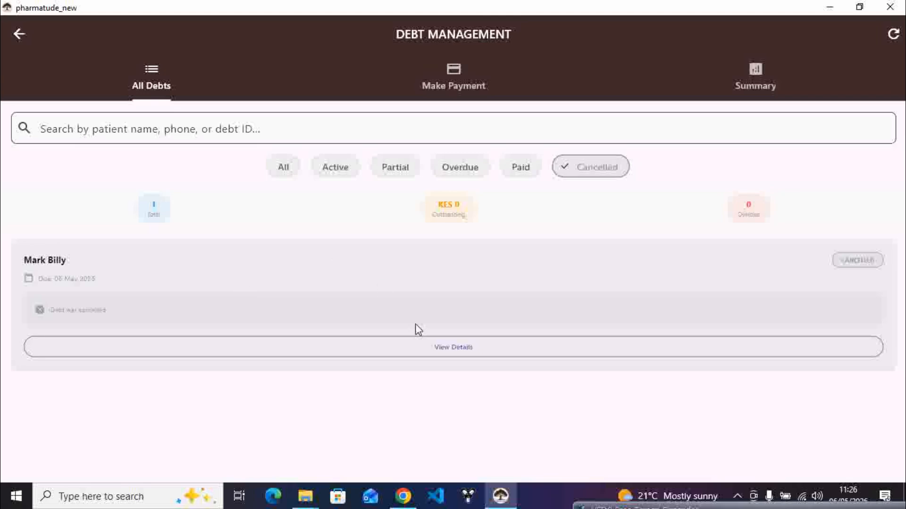
# Review the cancelled debt's details and payment history, close them and return to the dashboard
pyautogui.click(423, 345)
pyautogui.scroll(-1, 476, 296)
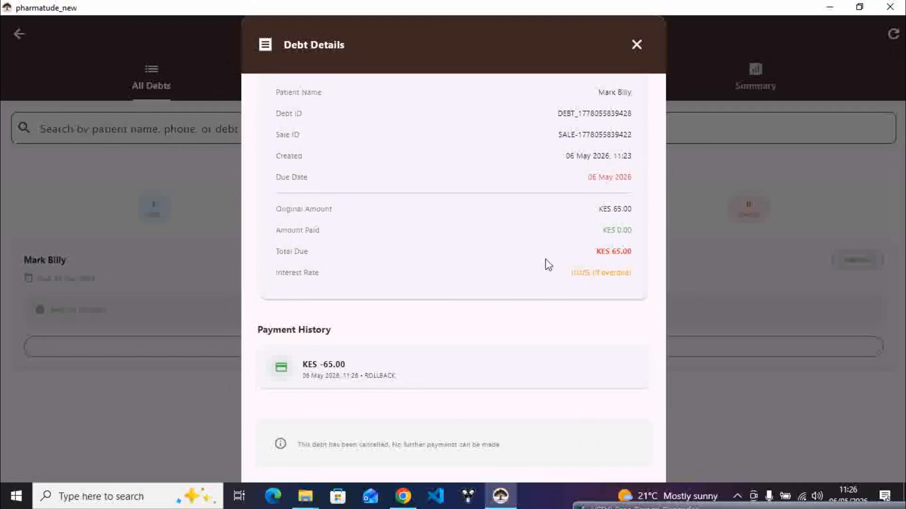
pyautogui.scroll(1, 547, 264)
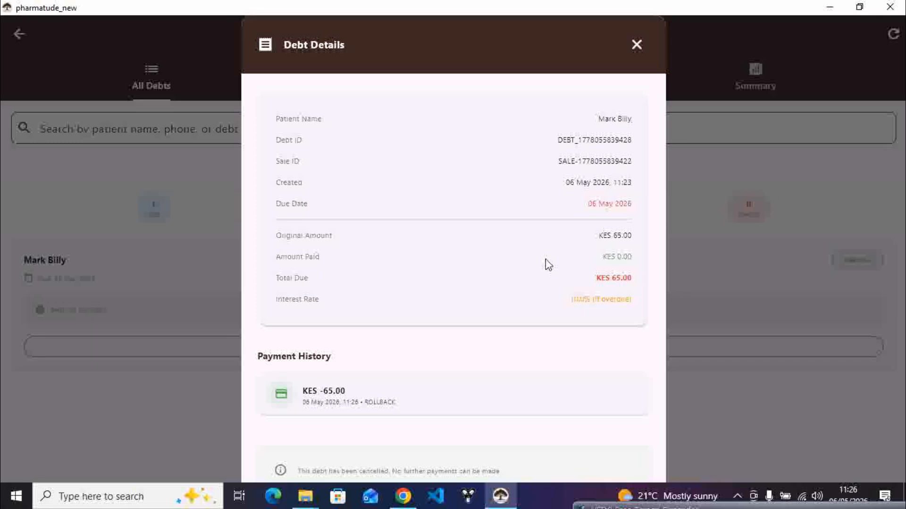
pyautogui.click(636, 44)
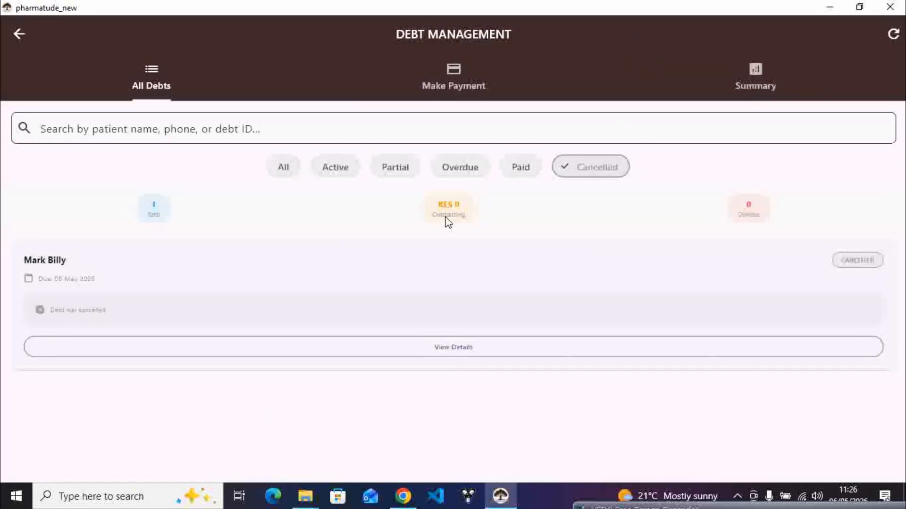
pyautogui.click(27, 41)
# Examine the dashboard's quick stats for sales performance, debt summary, inventory overview and financial overview
pyautogui.scroll(-3, 415, 270)
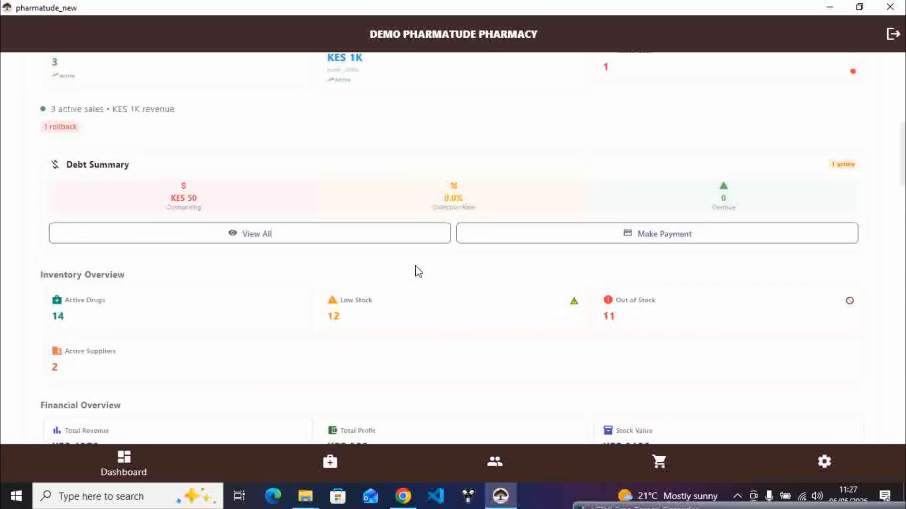
pyautogui.scroll(-2, 418, 272)
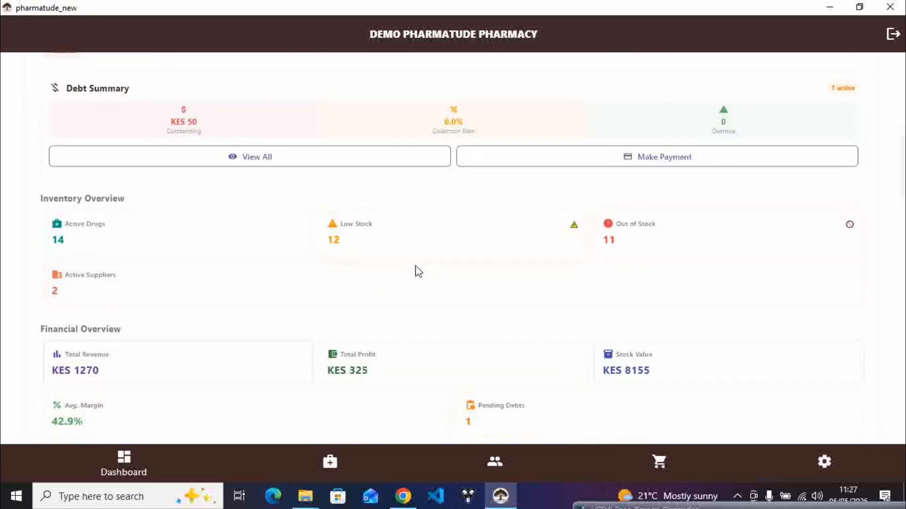
pyautogui.scroll(-2, 419, 272)
pyautogui.scroll(10, 418, 272)
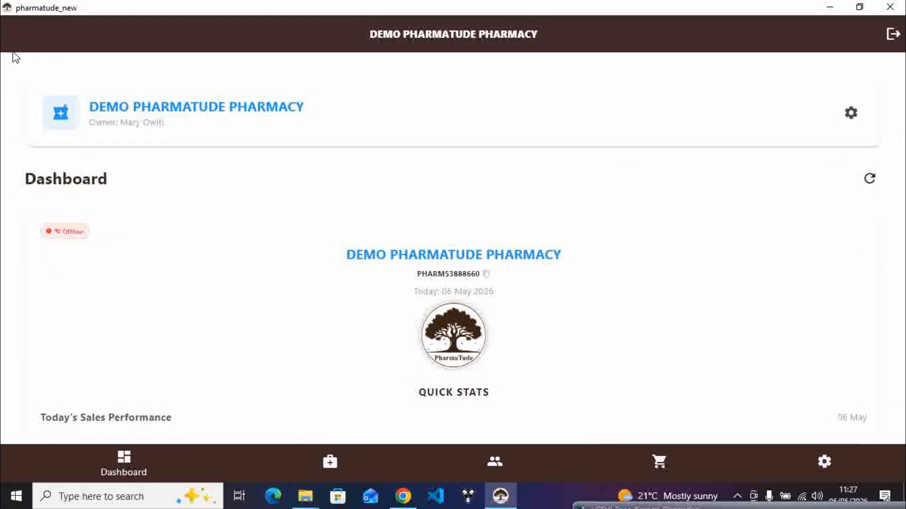
pyautogui.scroll(-12, 574, 281)
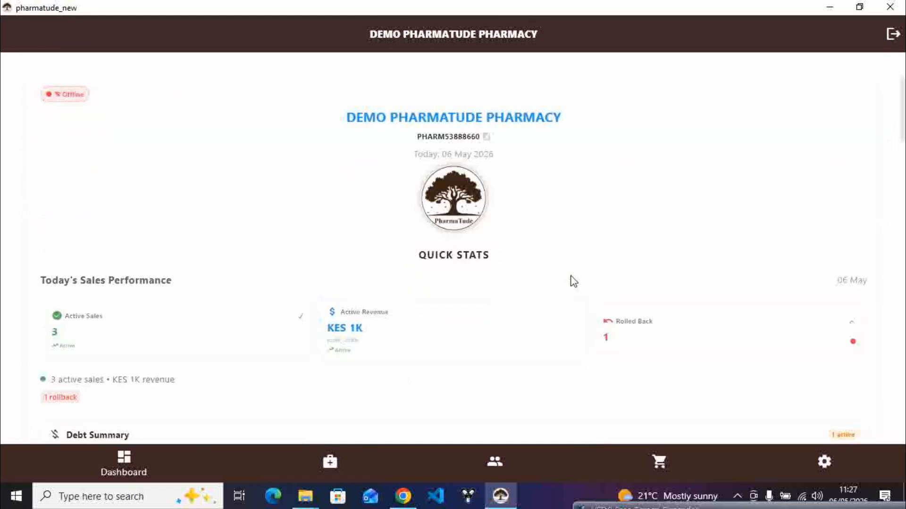
pyautogui.scroll(-2, 574, 282)
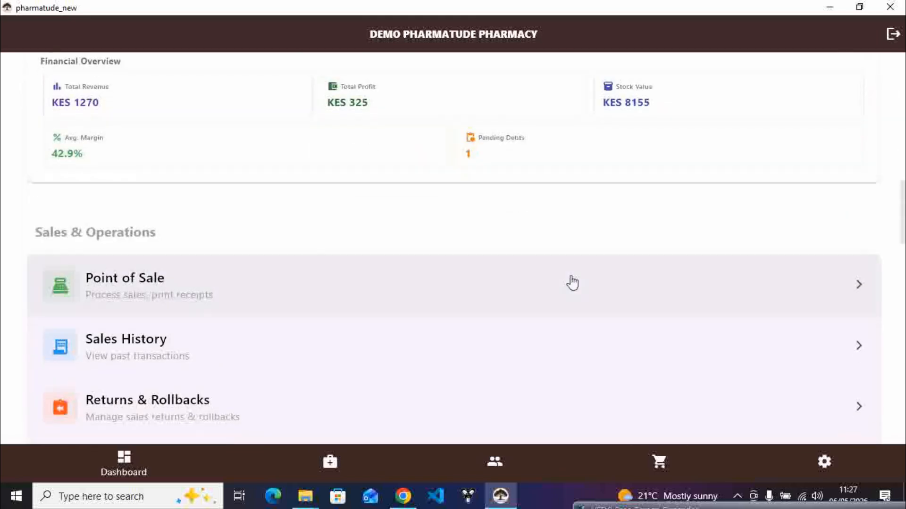
# Open the sales history and view the details of the dangerous-drugs sale made at 11:19
pyautogui.scroll(-3, 181, 332)
pyautogui.scroll(-1, 180, 333)
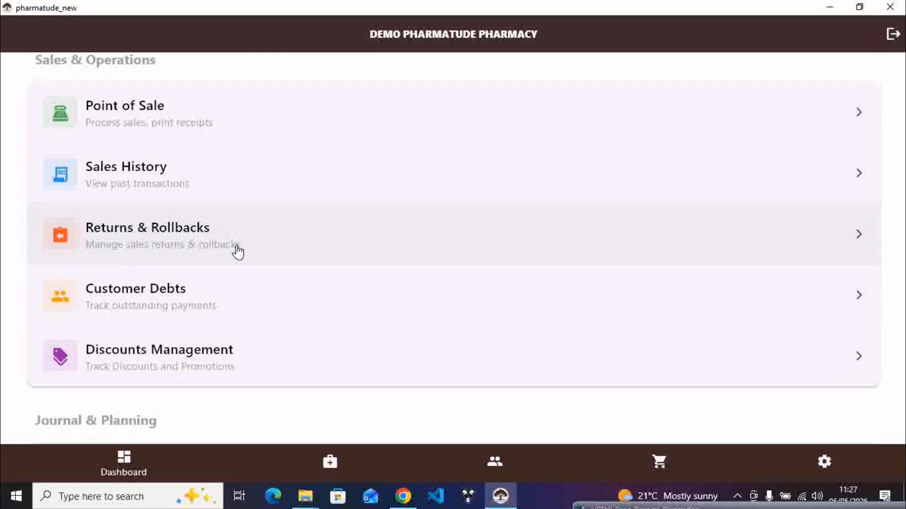
pyautogui.click(228, 179)
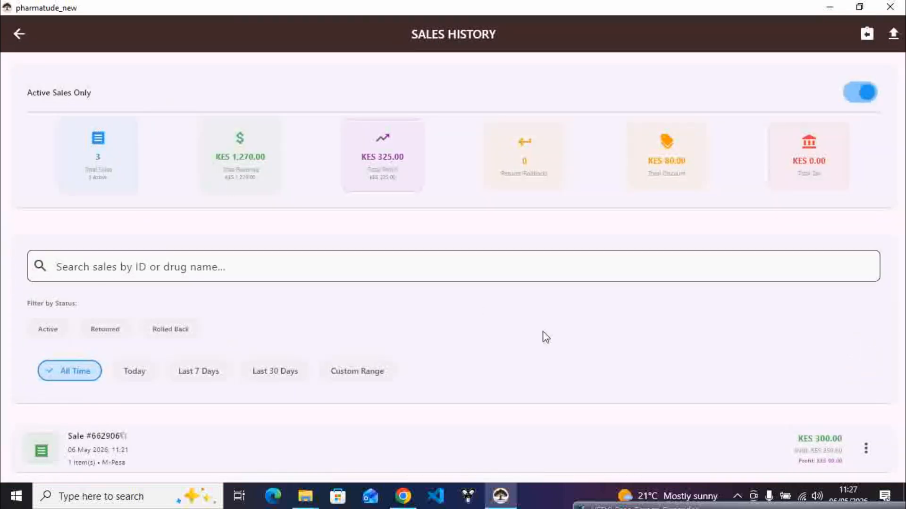
pyautogui.scroll(-5, 546, 337)
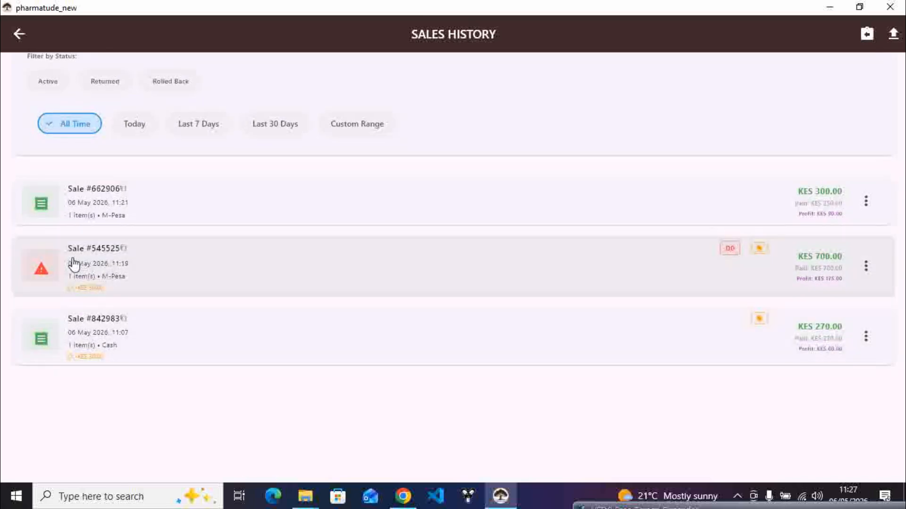
pyautogui.click(634, 252)
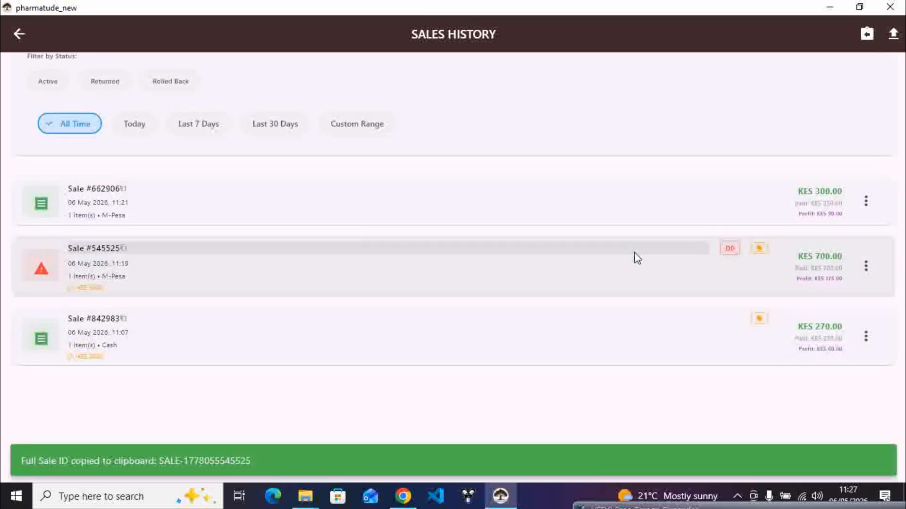
pyautogui.click(544, 291)
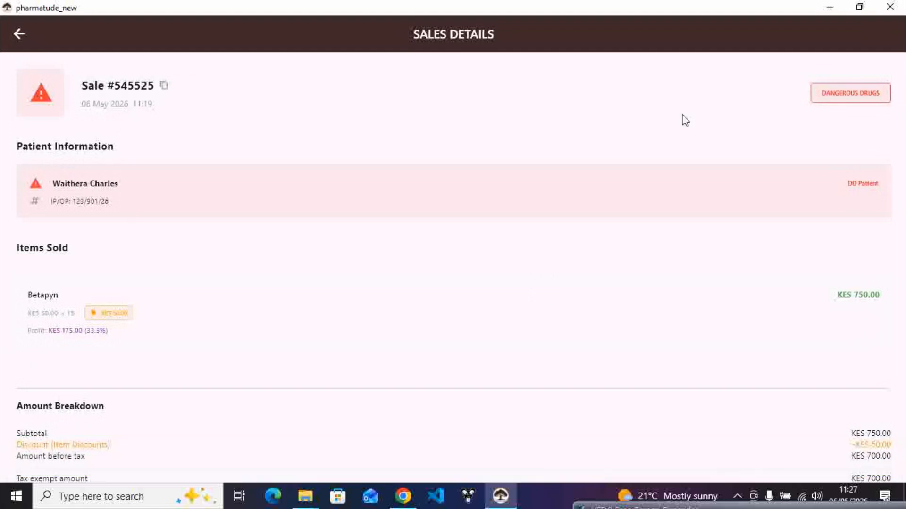
# Review the dangerous-drugs sale's items and amount breakdown, copy its full sale ID and return to the sales list
pyautogui.scroll(-3, 252, 293)
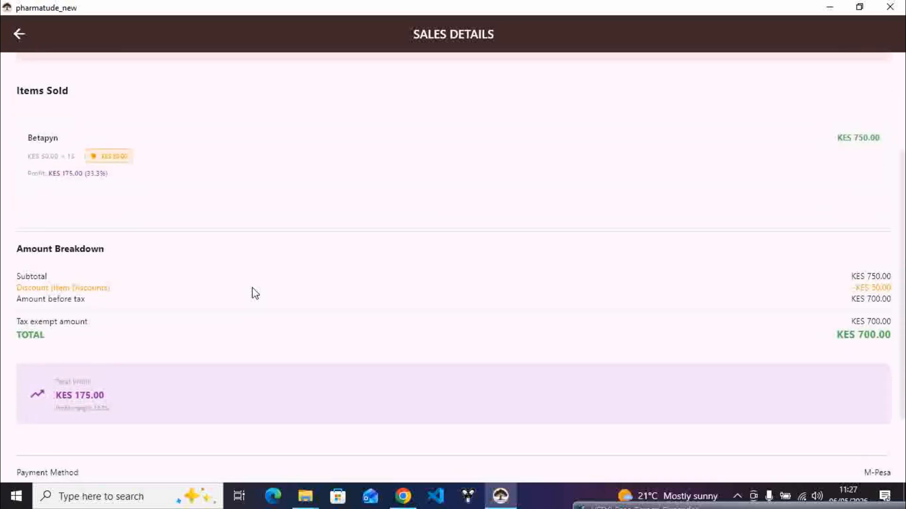
pyautogui.scroll(-2, 255, 293)
pyautogui.scroll(5, 254, 293)
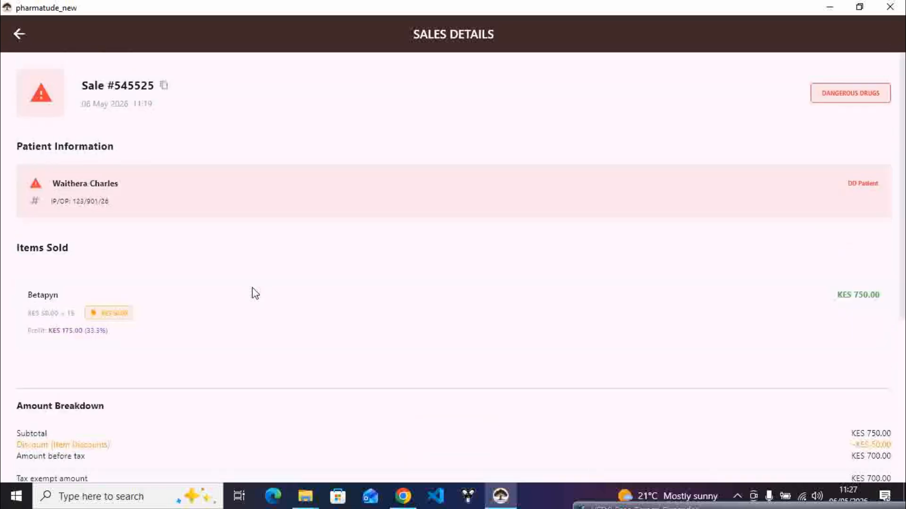
pyautogui.click(168, 84)
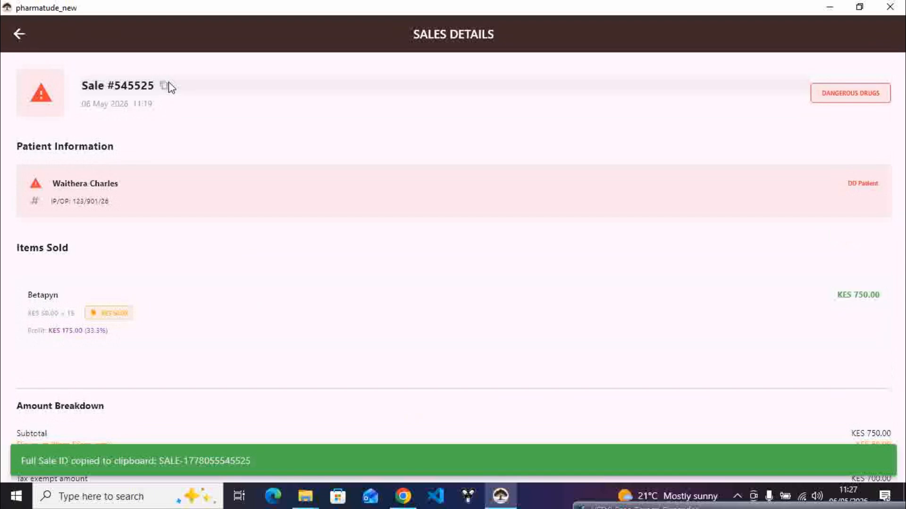
pyautogui.click(20, 33)
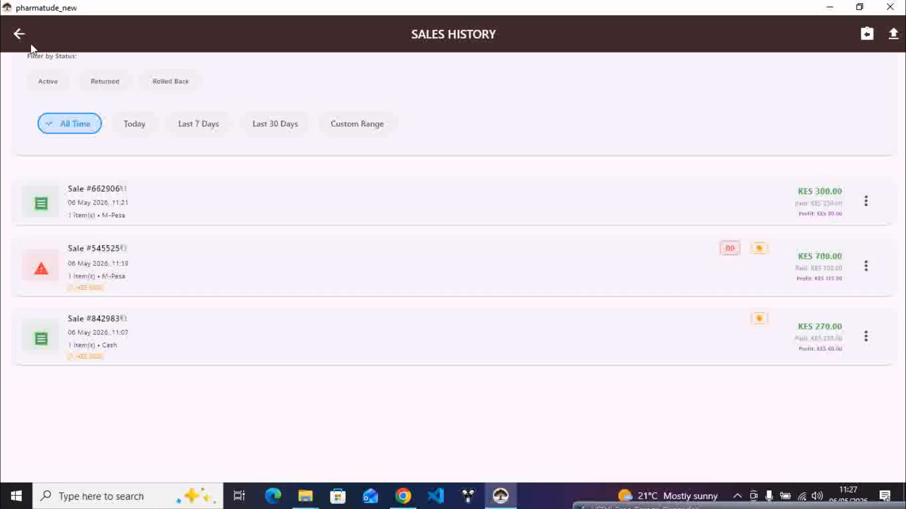
# Leave and reopen the sales history, and choose to initiate a return for the dangerous-drugs sale
pyautogui.click(22, 38)
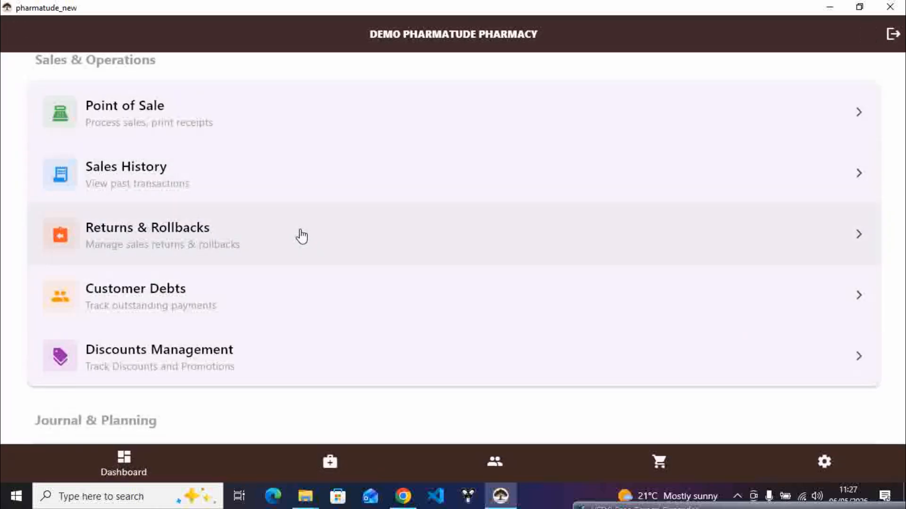
pyautogui.click(275, 197)
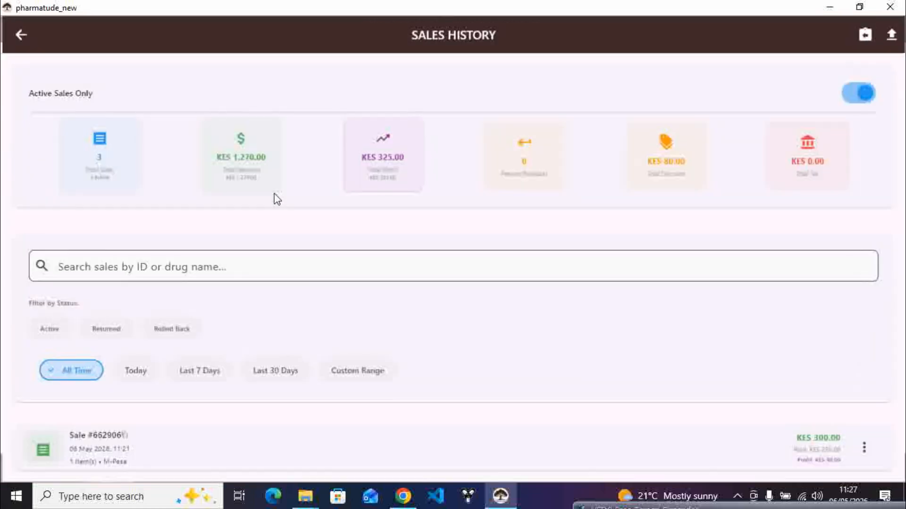
pyautogui.scroll(-5, 702, 352)
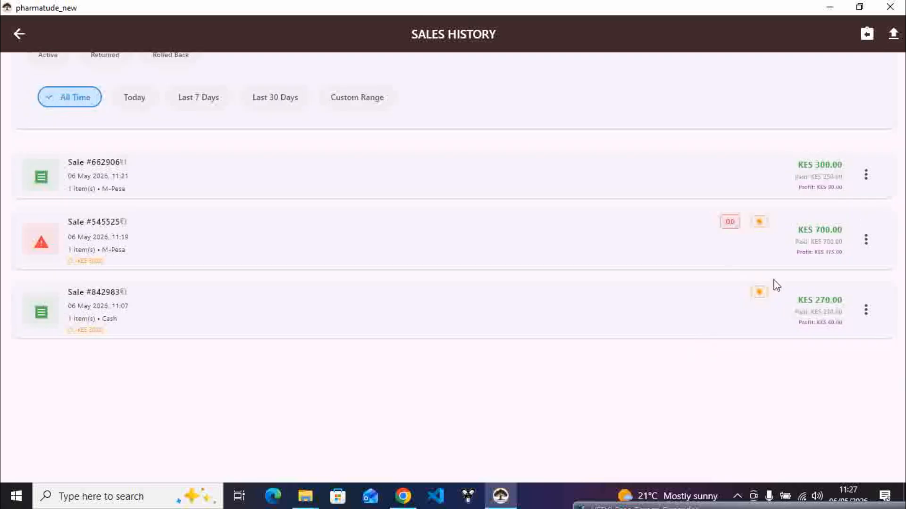
pyautogui.click(866, 240)
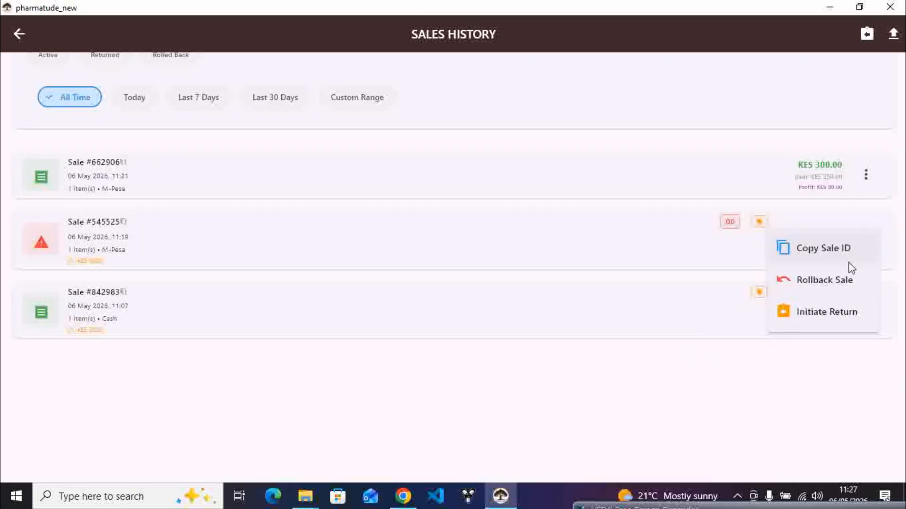
pyautogui.click(820, 313)
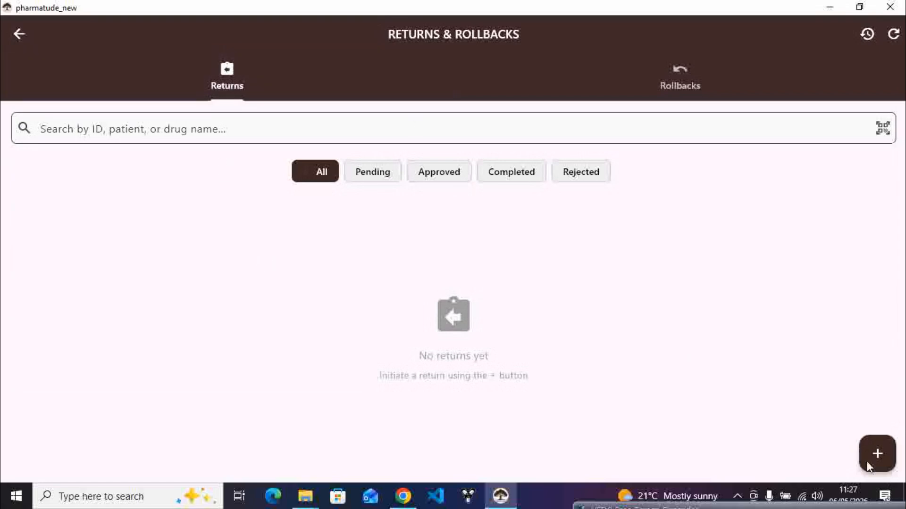
# Create a new sale return, paste the copied sale ID as the original sale and look it up
pyautogui.click(874, 441)
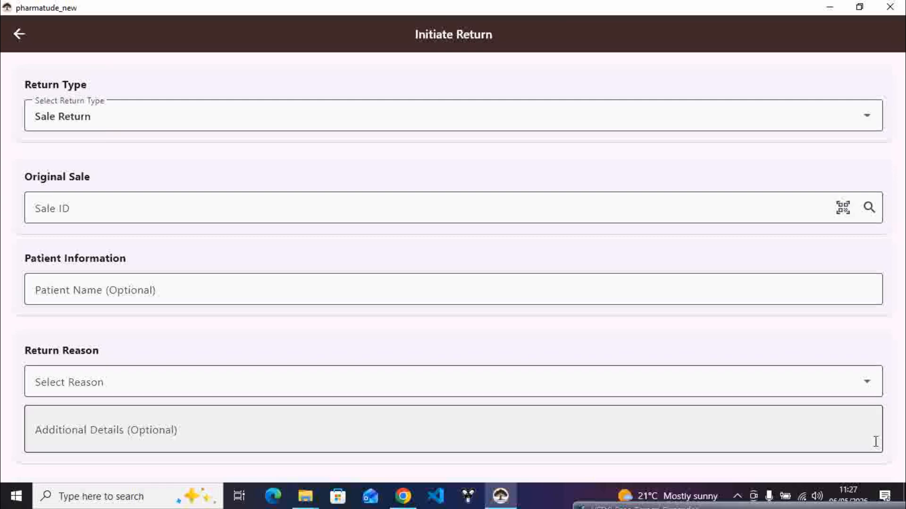
pyautogui.click(194, 208)
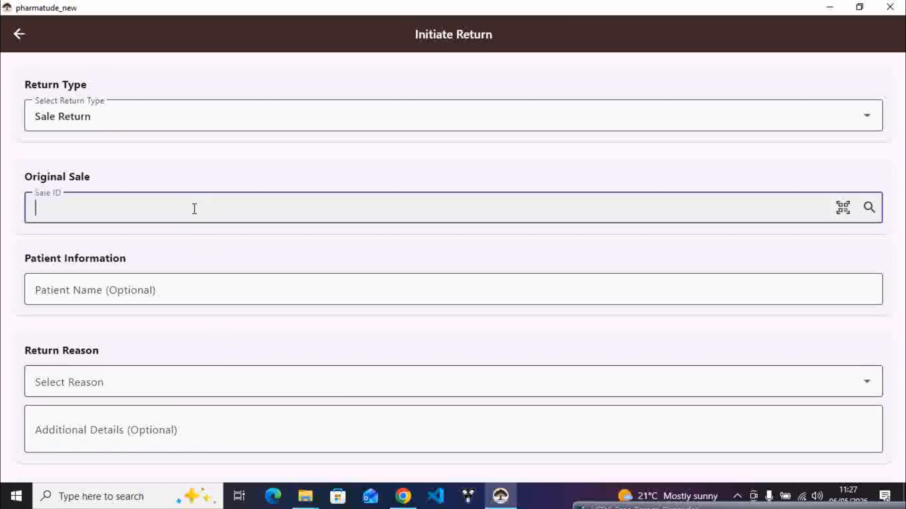
pyautogui.hotkey('ctrl', 'v')
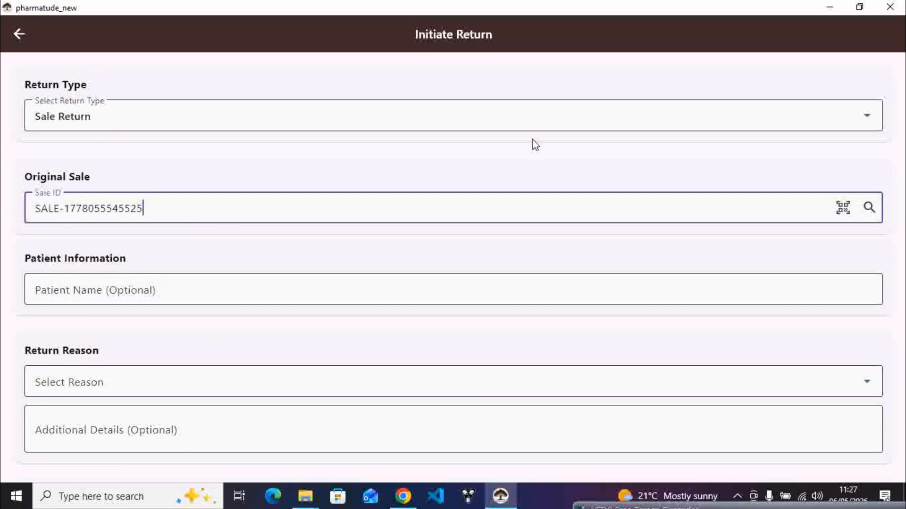
pyautogui.click(869, 207)
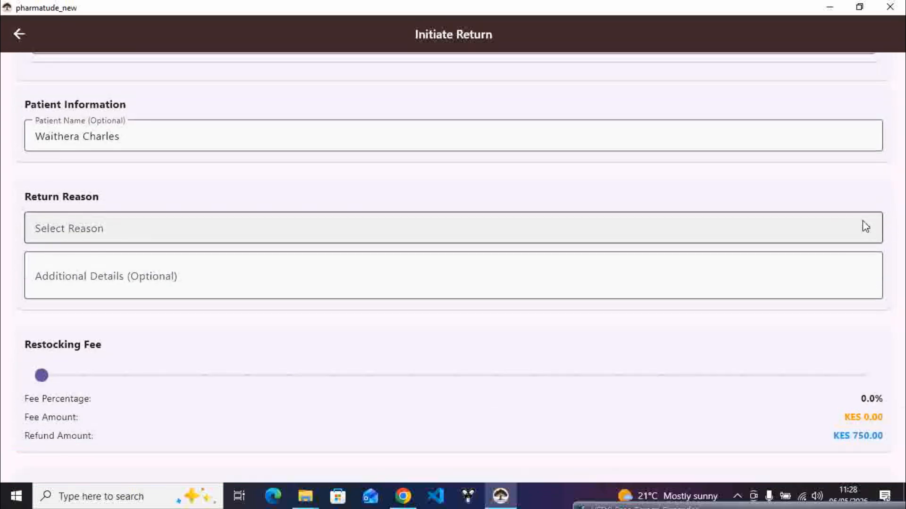
# Choose "Wrong Drug Dispensed" as the return reason and submit the return with no restocking fee
pyautogui.click(865, 225)
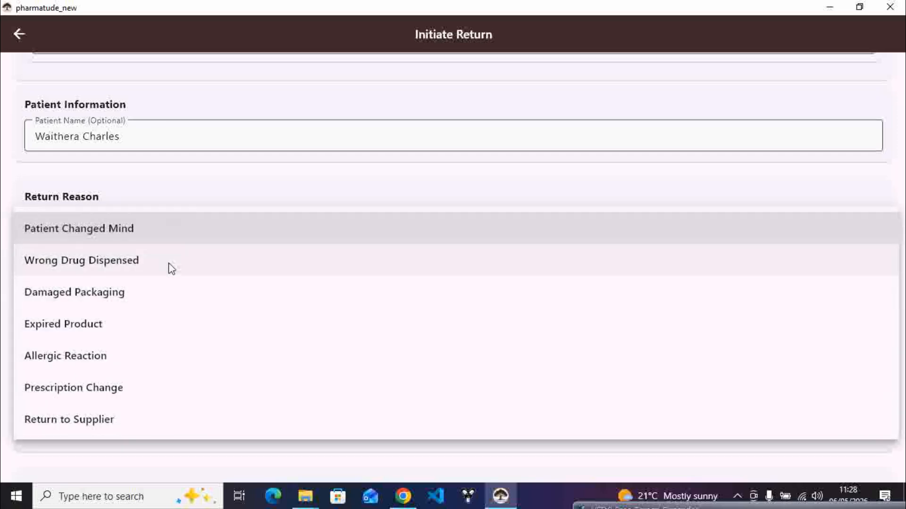
pyautogui.click(171, 269)
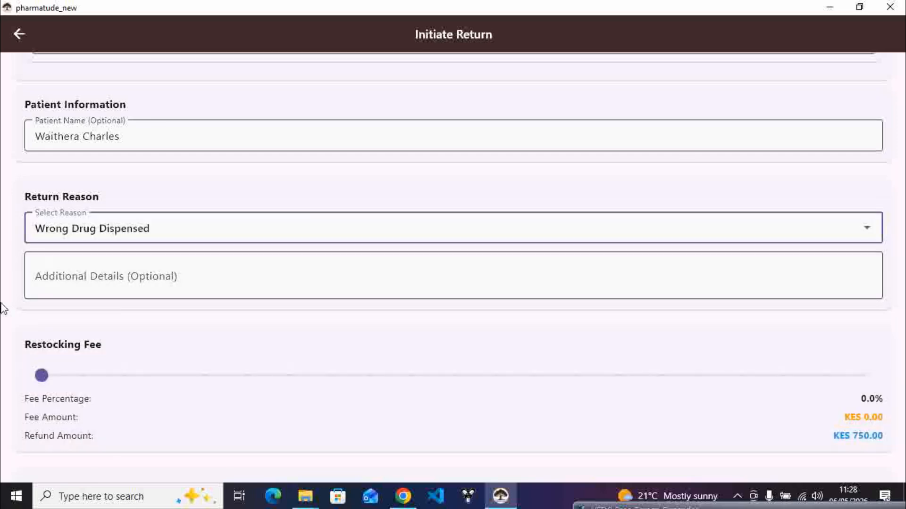
pyautogui.scroll(-3, 4, 309)
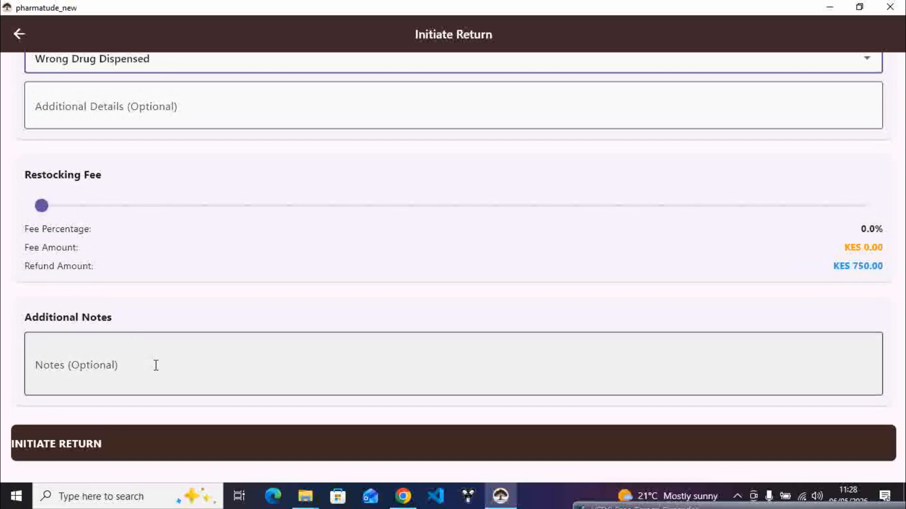
pyautogui.scroll(-1, 156, 366)
pyautogui.click(166, 434)
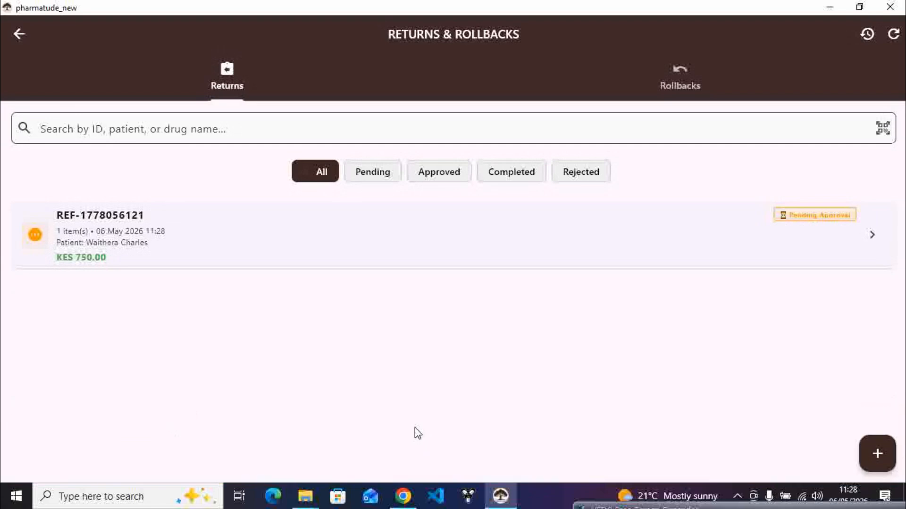
# Review the pending dangerous-drugs return's information and returned items, and approve it with Cash as the payment method
pyautogui.click(689, 239)
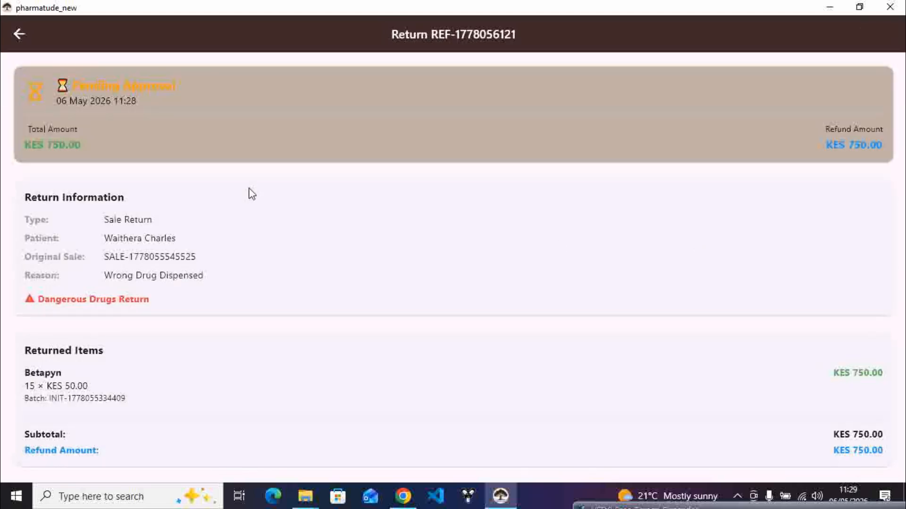
pyautogui.scroll(-1, 252, 194)
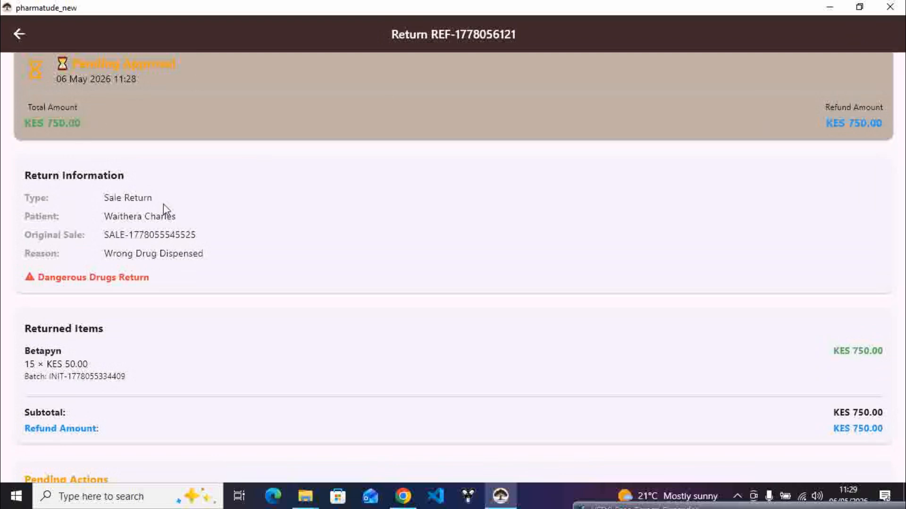
pyautogui.scroll(-2, 261, 233)
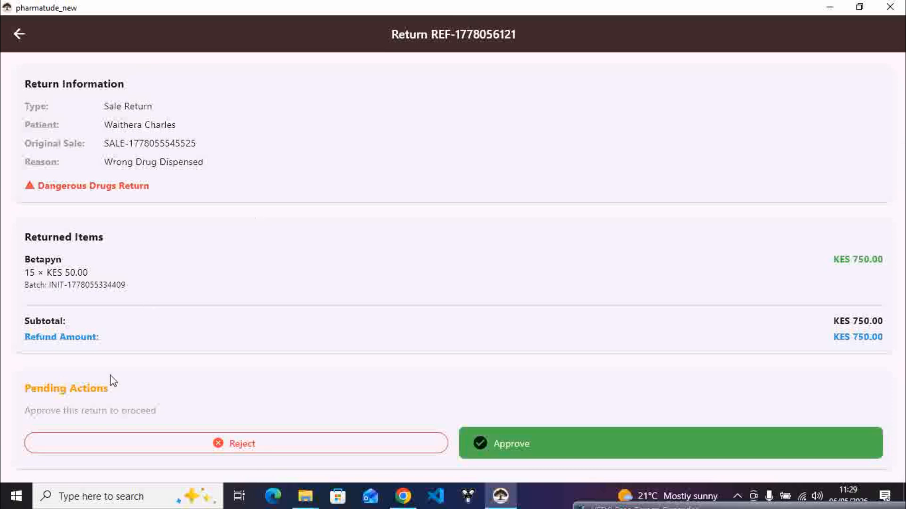
pyautogui.click(529, 454)
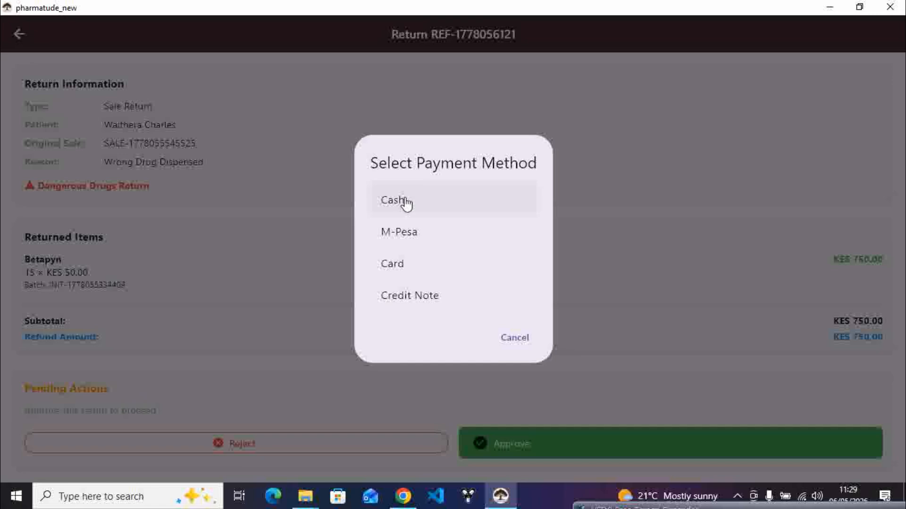
pyautogui.click(404, 201)
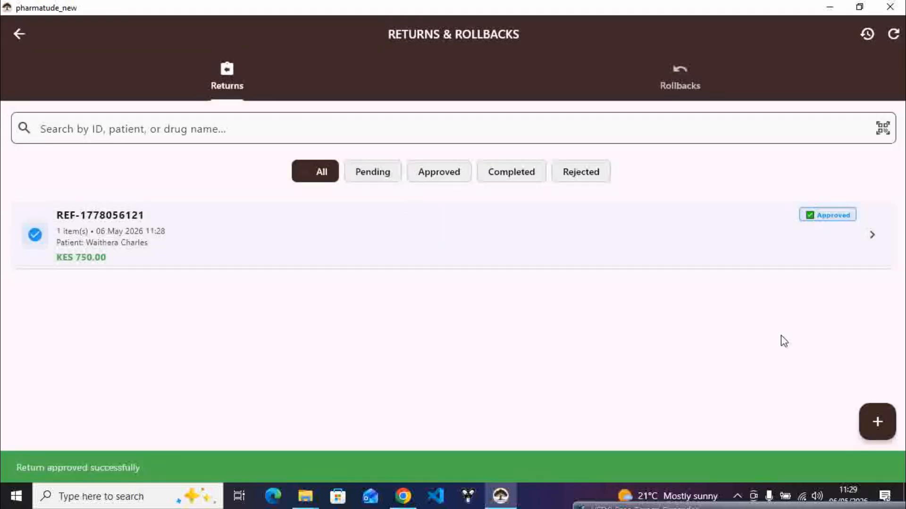
# Open the approved dangerous-drugs return and complete it to process the refund and restock the inventory
pyautogui.click(834, 246)
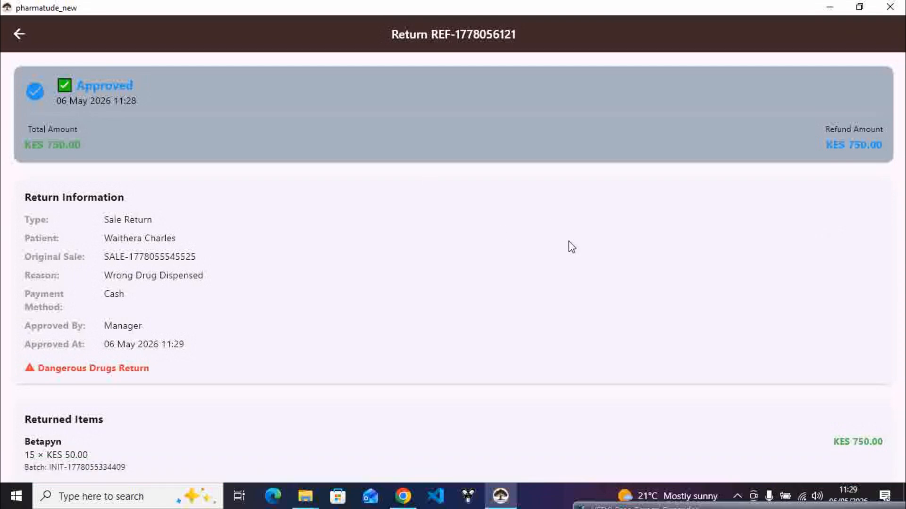
pyautogui.scroll(-4, 571, 246)
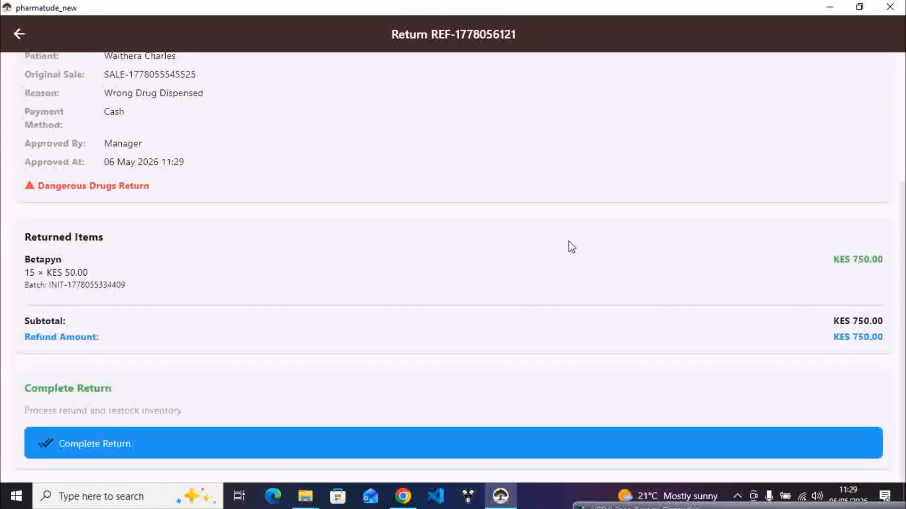
pyautogui.click(228, 454)
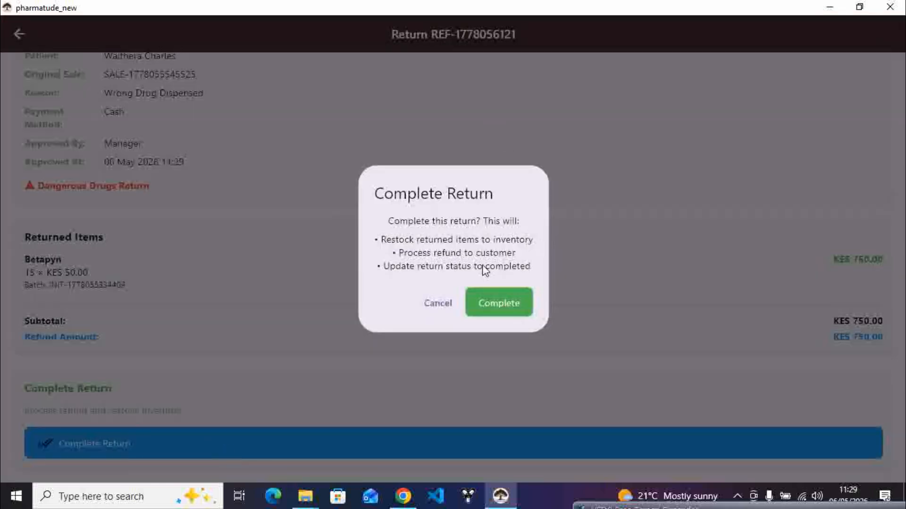
pyautogui.click(511, 310)
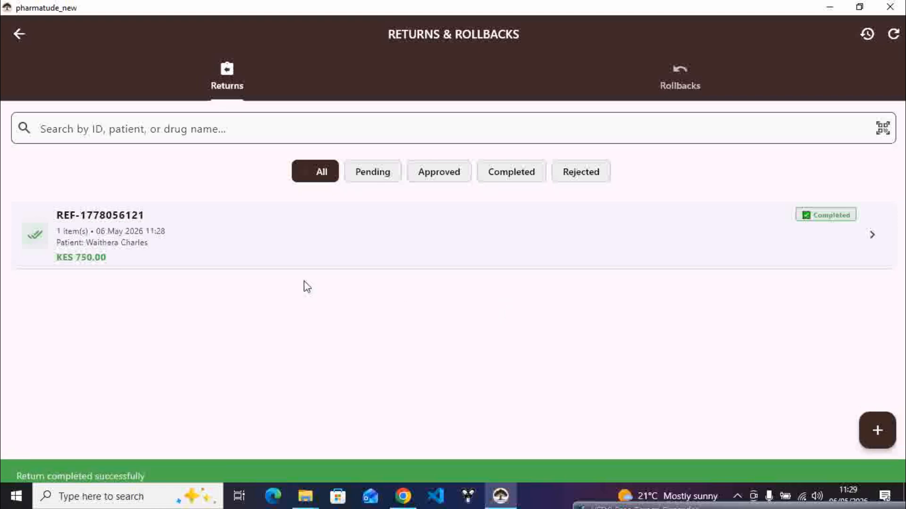
# Examine the completed return's status, approval details and returned items, and go back to the returns list
pyautogui.click(302, 236)
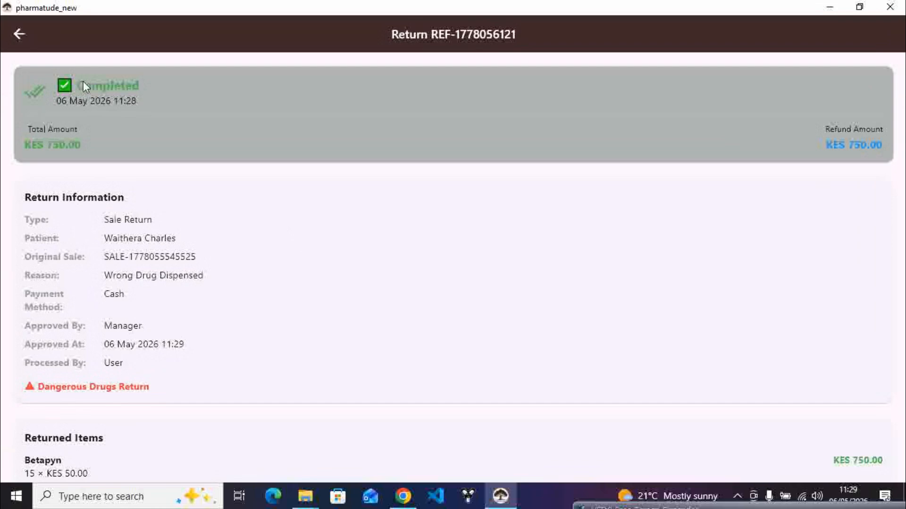
pyautogui.scroll(-2, 375, 279)
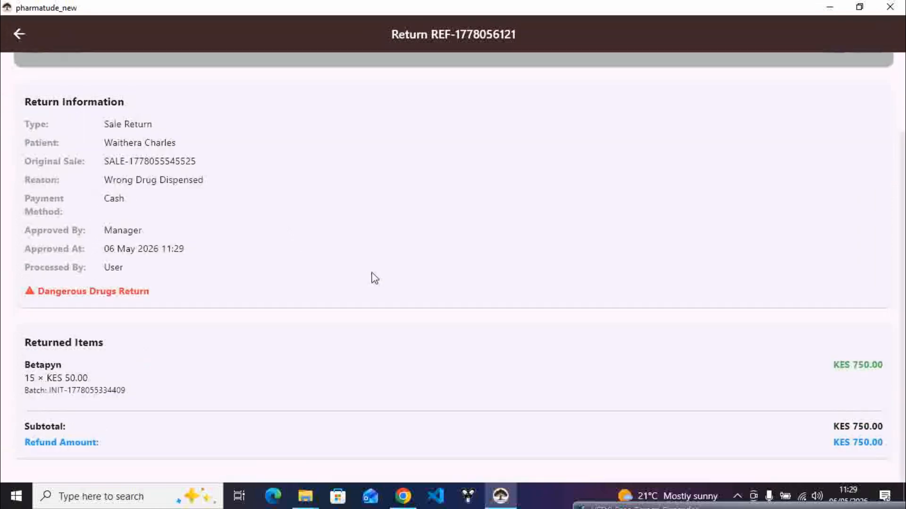
pyautogui.scroll(2, 374, 278)
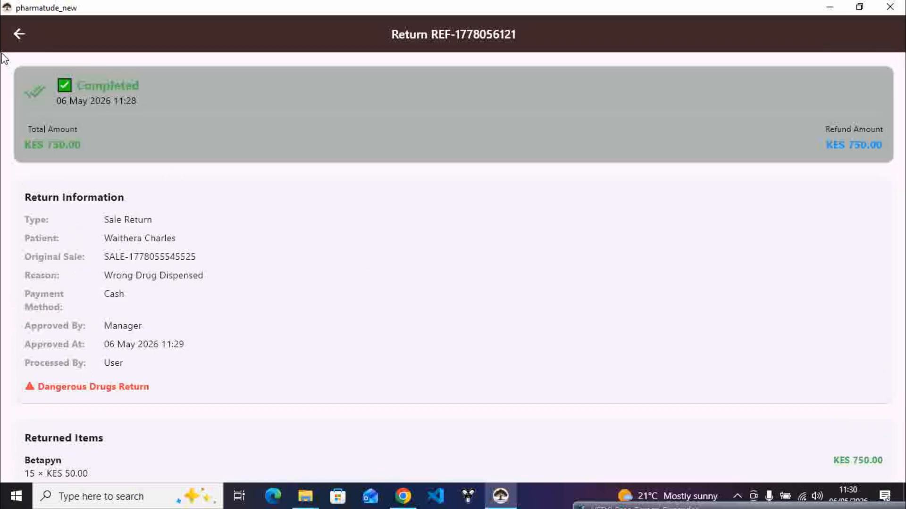
pyautogui.click(18, 29)
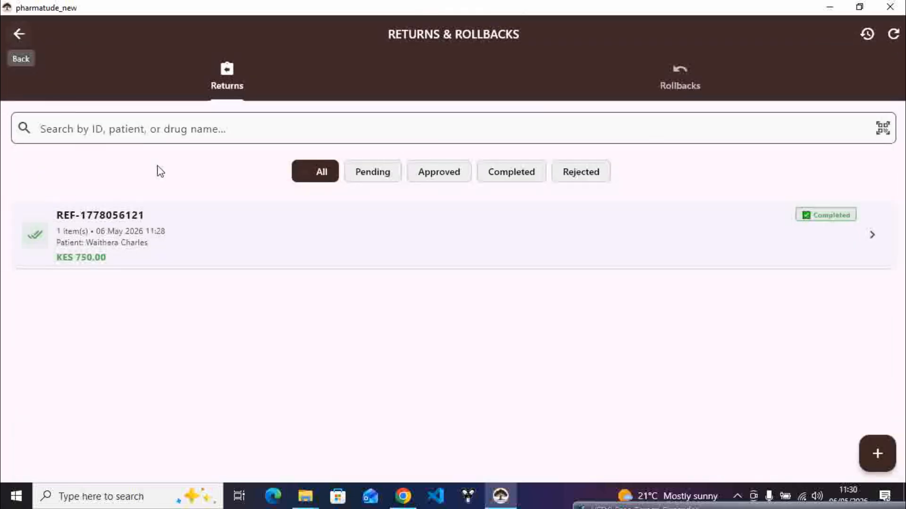
pyautogui.click(218, 234)
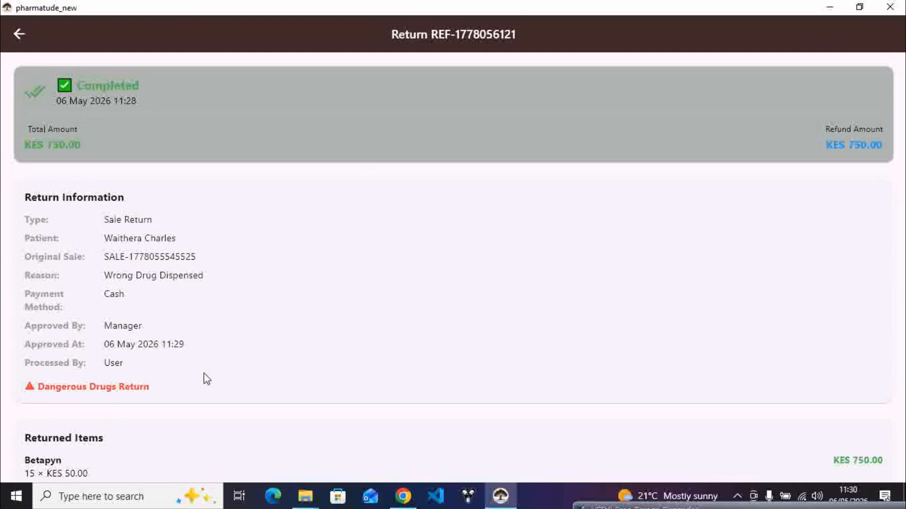
pyautogui.scroll(-2, 151, 390)
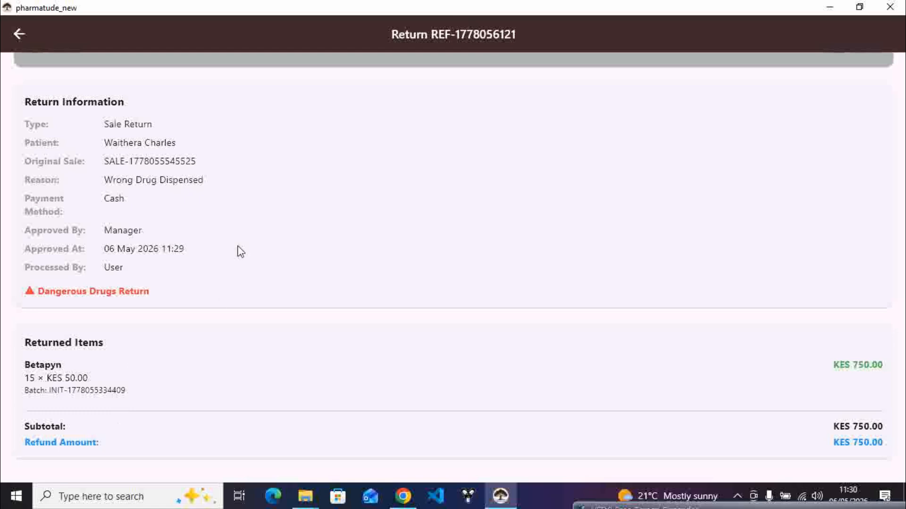
pyautogui.scroll(1, 229, 226)
pyautogui.scroll(1, 228, 226)
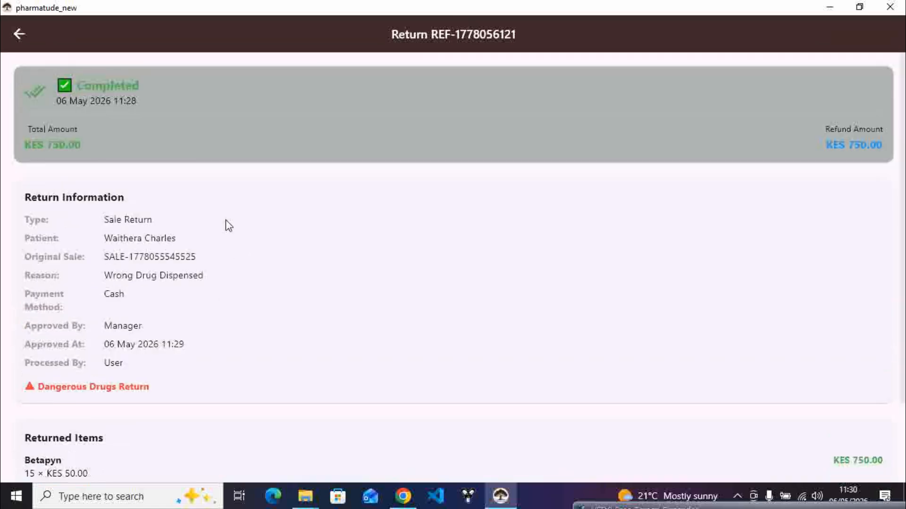
pyautogui.click(20, 34)
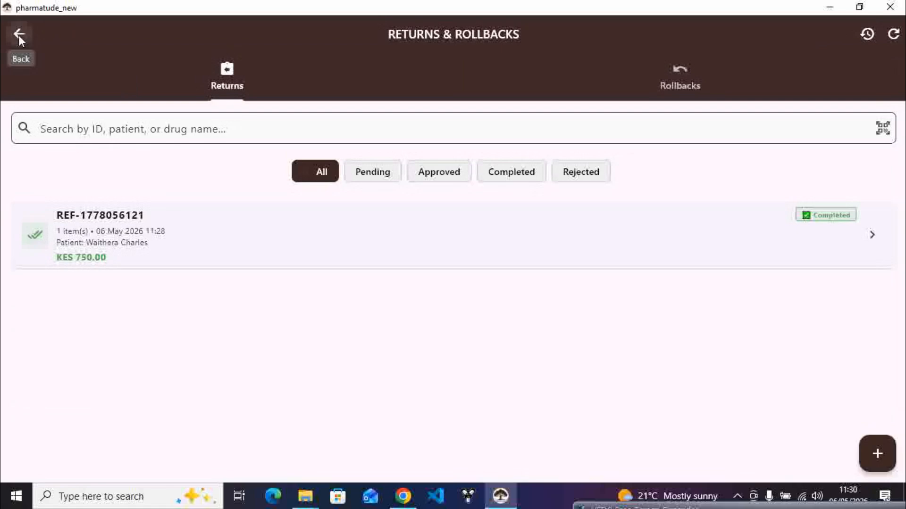
# Return to the dashboard and examine today's sales performance, returns, rollbacks, debt summary and inventory overview
pyautogui.click(18, 34)
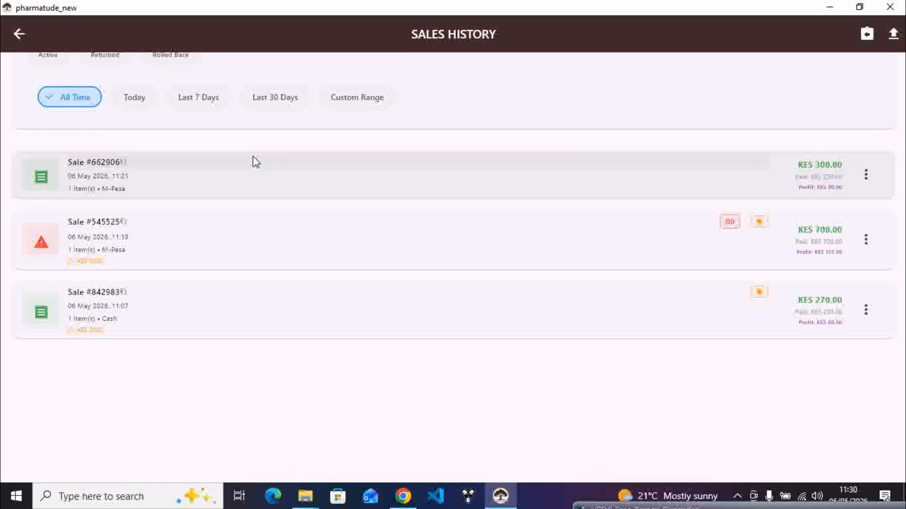
pyautogui.scroll(5, 255, 162)
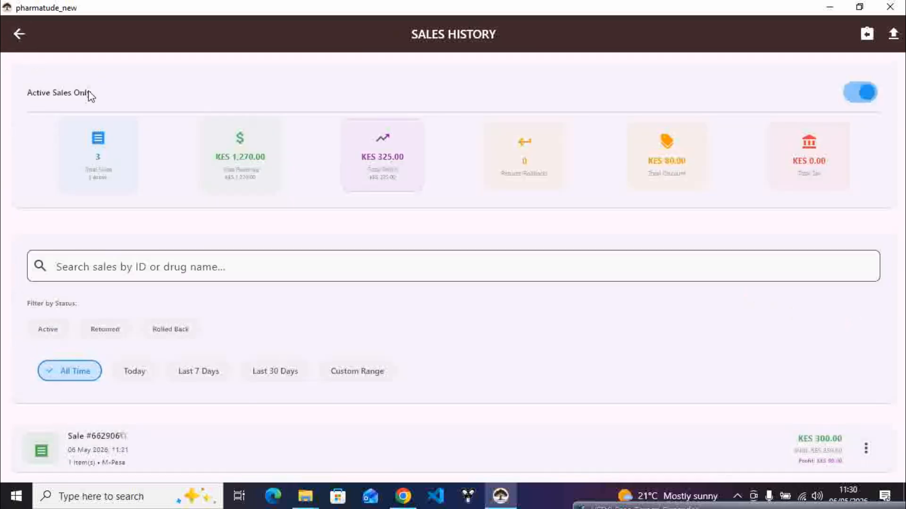
pyautogui.click(18, 34)
pyautogui.scroll(5, 320, 194)
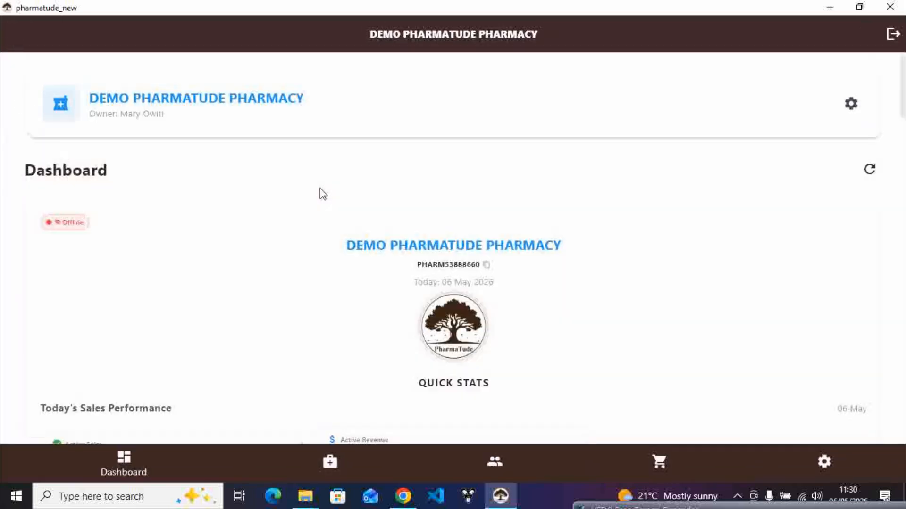
pyautogui.scroll(-6, 319, 193)
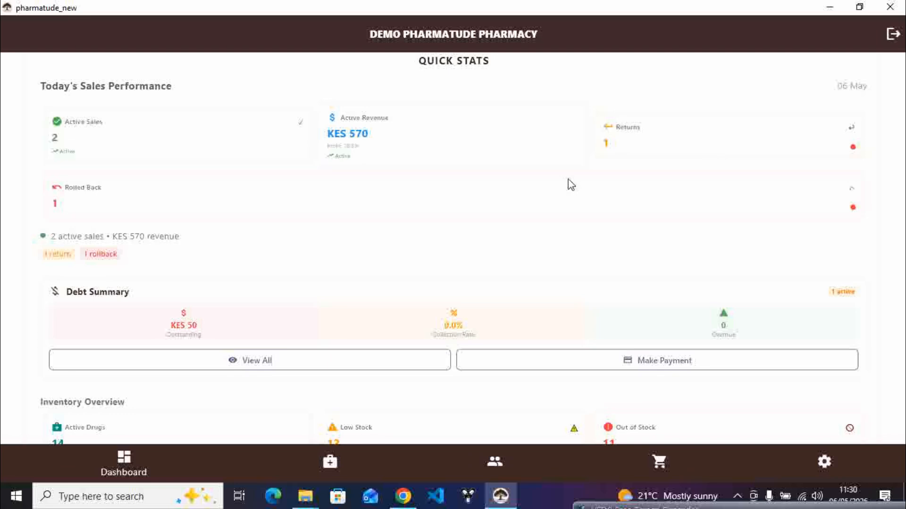
pyautogui.scroll(3, 469, 202)
pyautogui.scroll(-4, 467, 200)
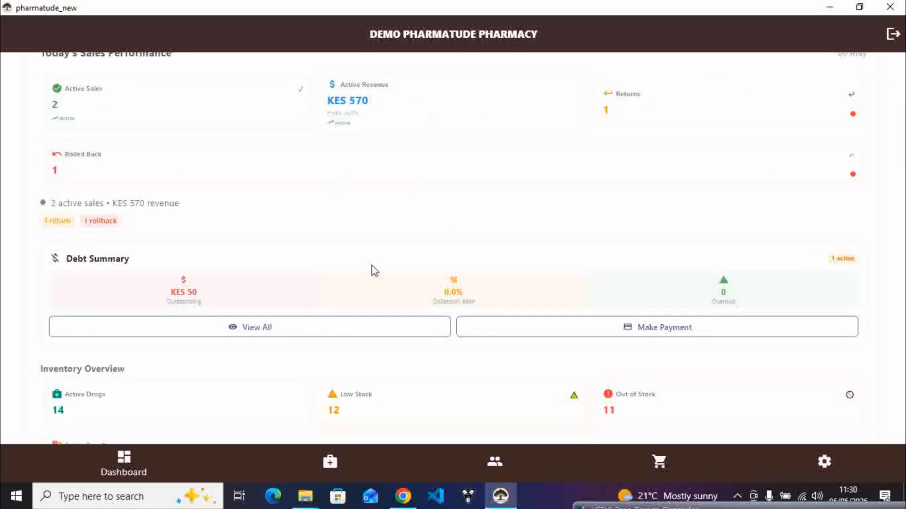
pyautogui.scroll(-2, 514, 340)
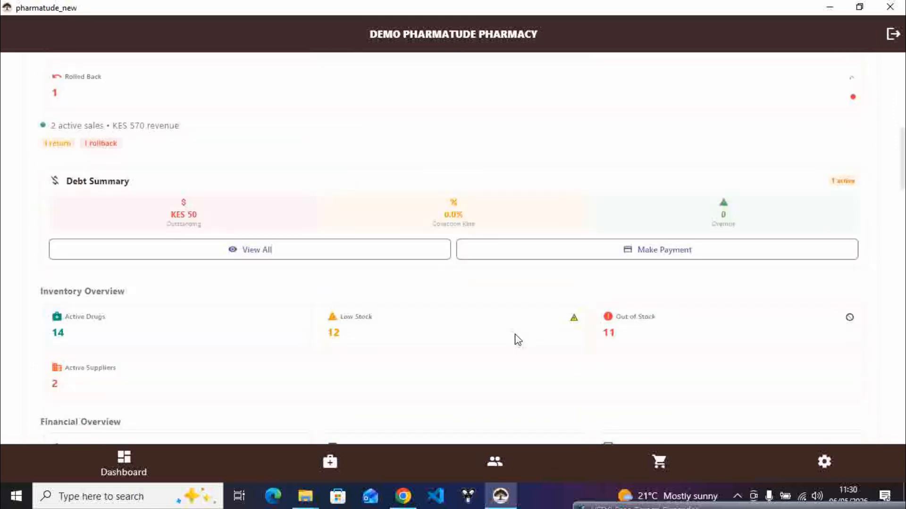
pyautogui.scroll(6, 514, 339)
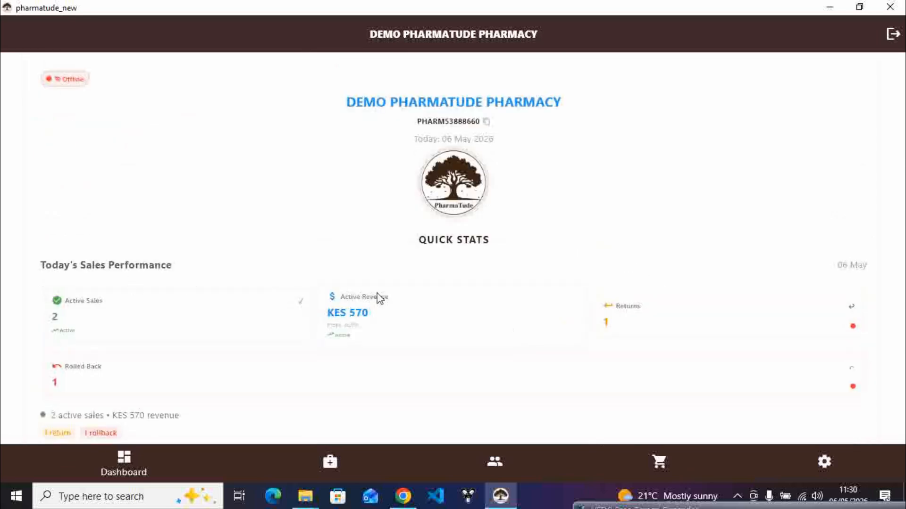
pyautogui.scroll(-5, 367, 302)
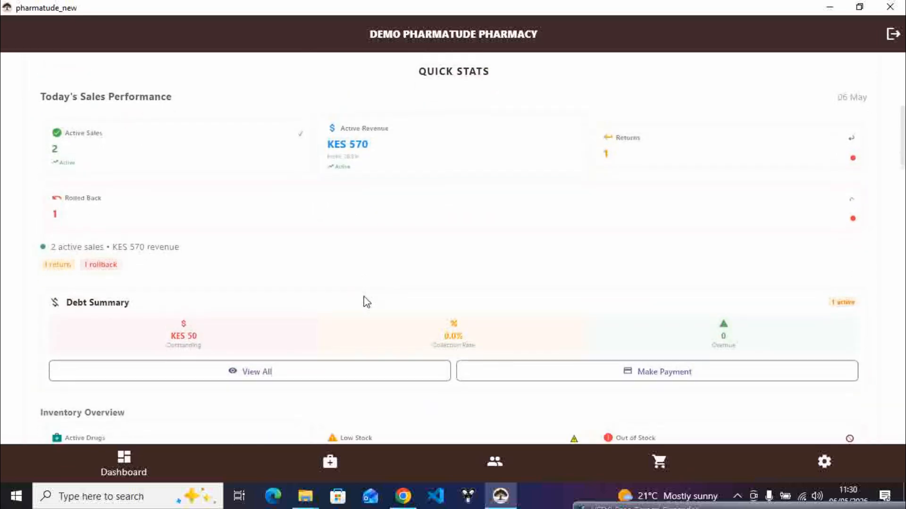
# Reopen the sales history and check its summary figures and list of active sales
pyautogui.scroll(-12, 366, 302)
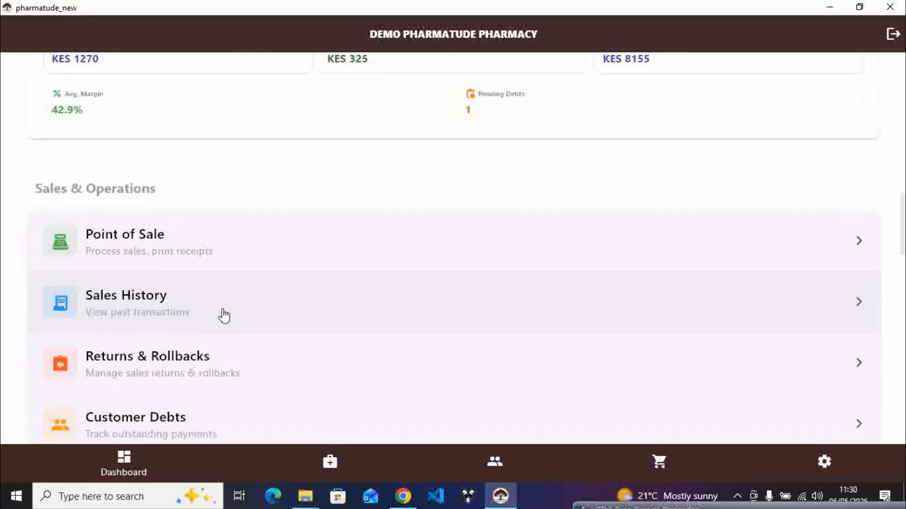
pyautogui.click(170, 320)
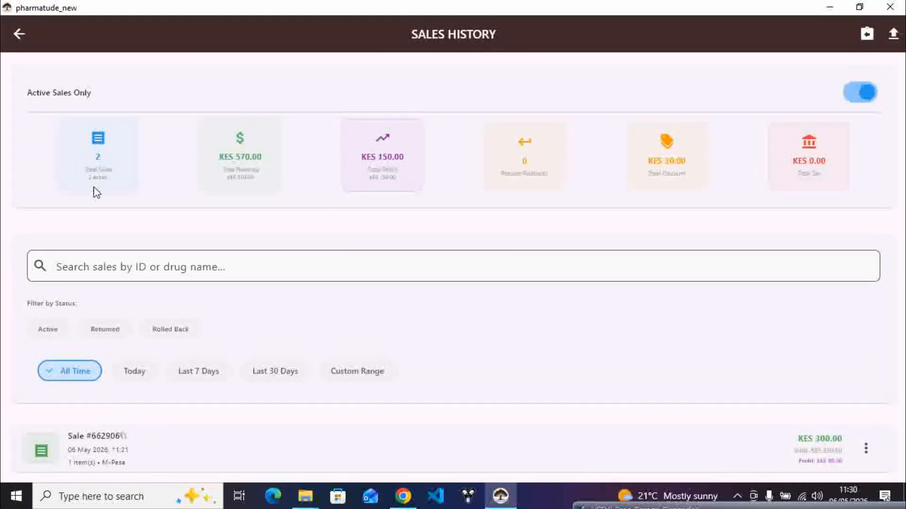
pyautogui.scroll(-5, 537, 315)
pyautogui.scroll(3, 548, 317)
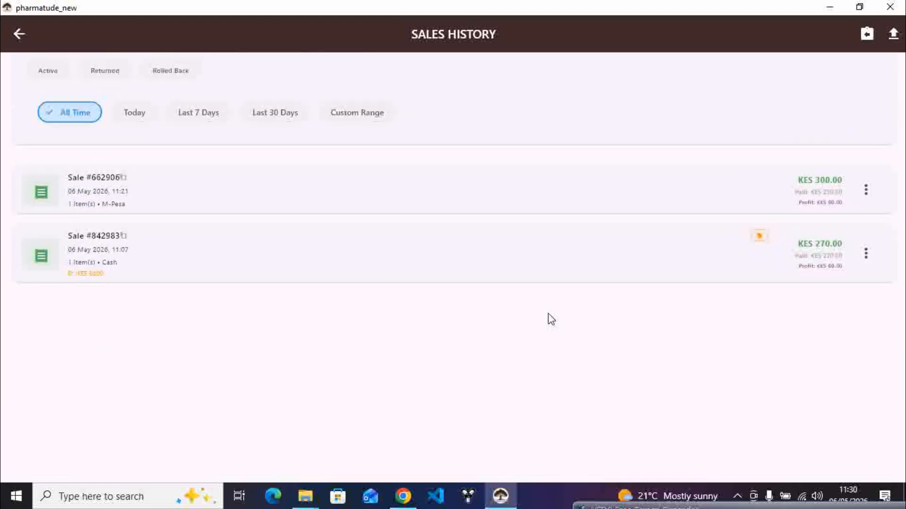
pyautogui.scroll(3, 549, 321)
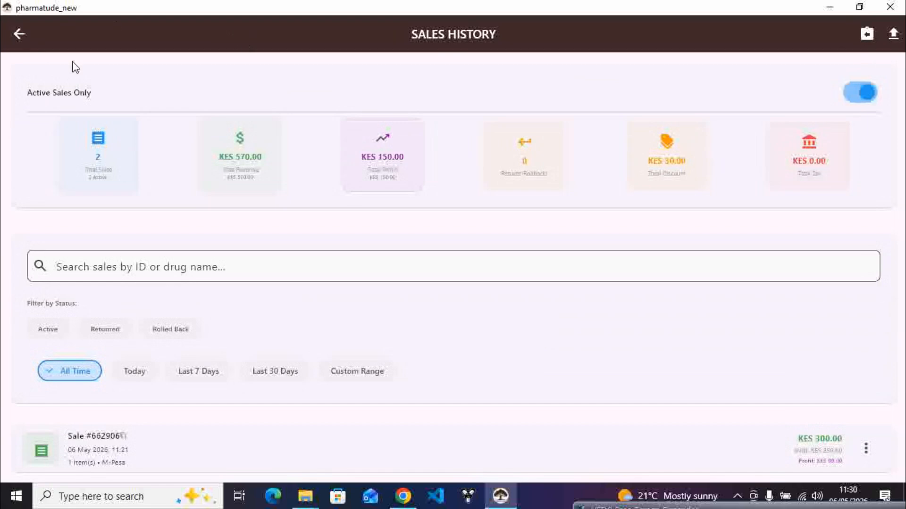
# Turn off the Active Sales Only filter and examine the full list, including the rolled-back and returned sales
pyautogui.click(867, 100)
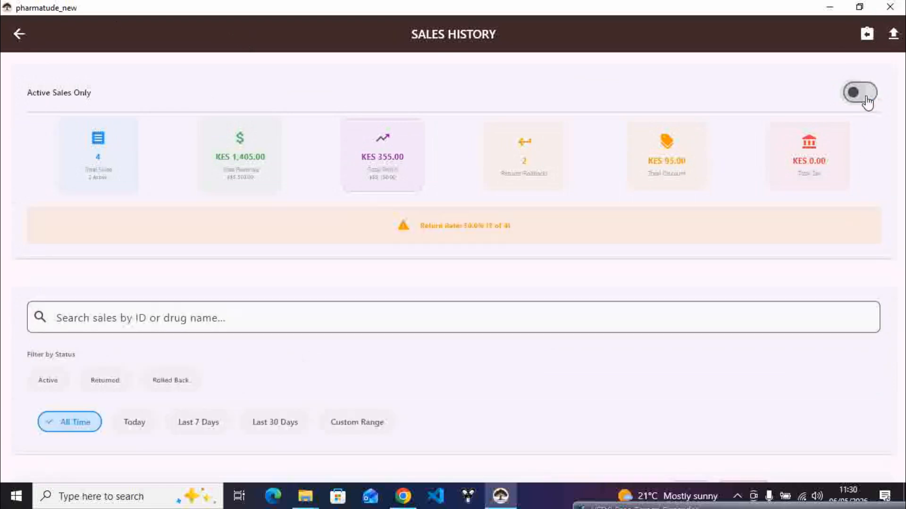
pyautogui.scroll(-2, 394, 277)
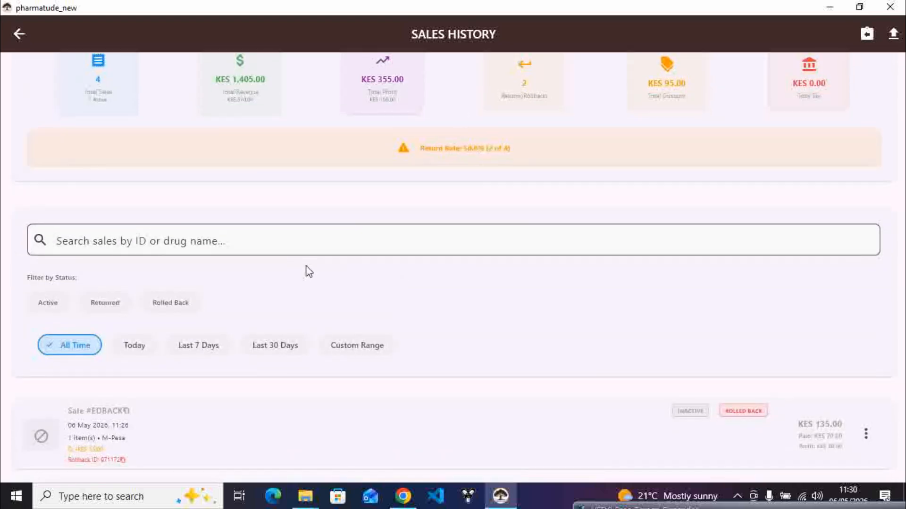
pyautogui.scroll(-1, 306, 268)
pyautogui.scroll(-5, 307, 270)
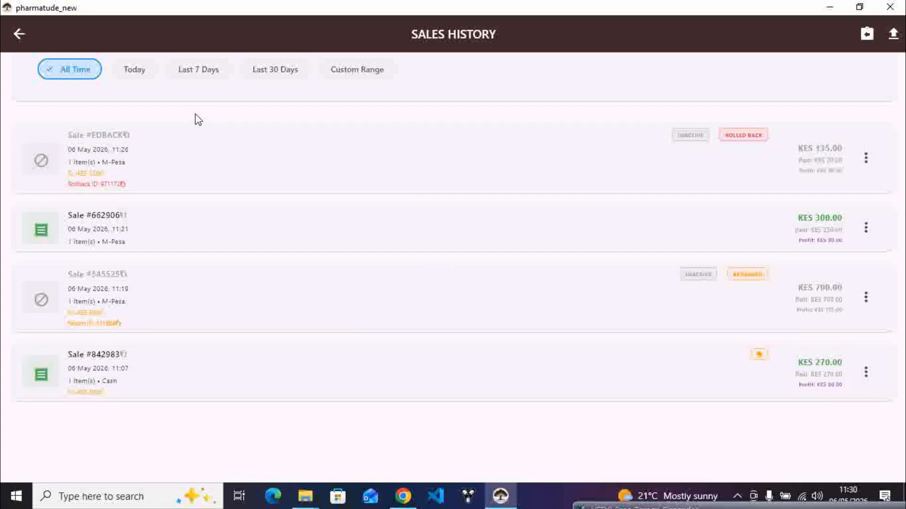
pyautogui.scroll(1, 197, 119)
pyautogui.scroll(5, 198, 119)
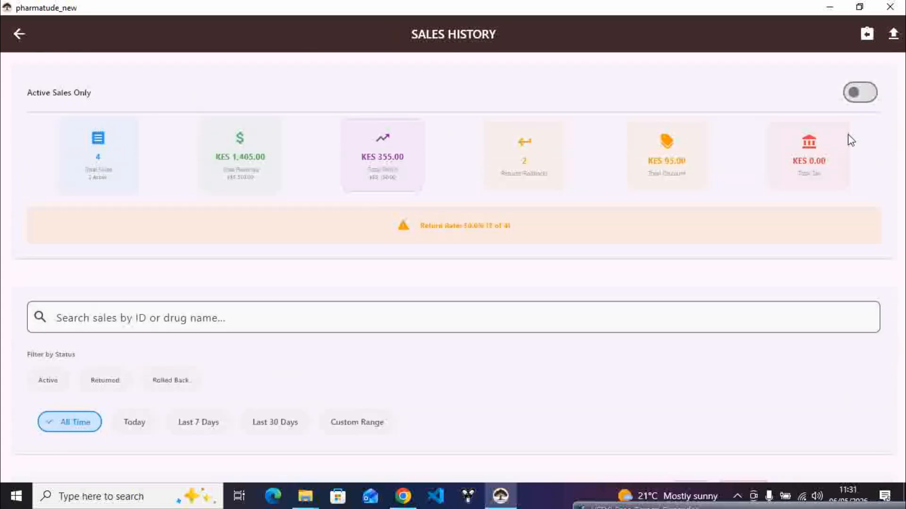
# Turn the Active Sales Only filter back on, check the remaining sales and leave the sales history
pyautogui.click(870, 101)
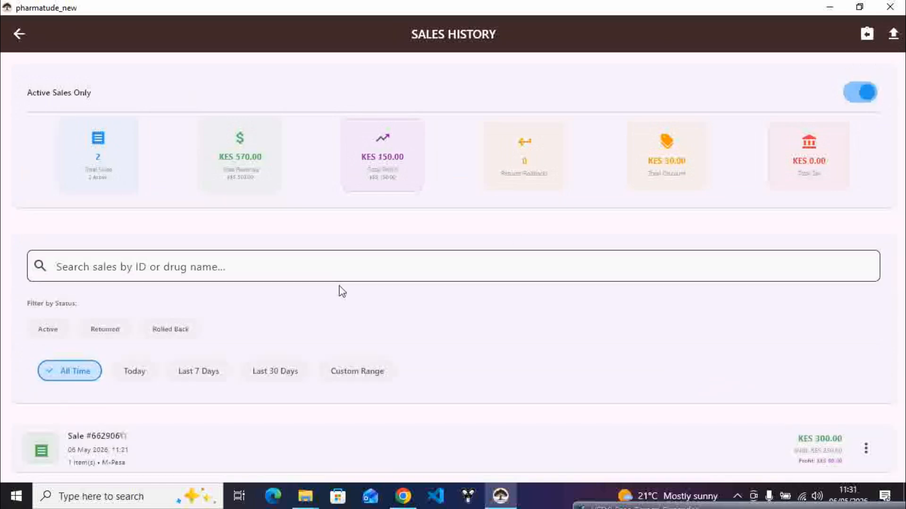
pyautogui.scroll(-3, 338, 289)
pyautogui.scroll(3, 339, 289)
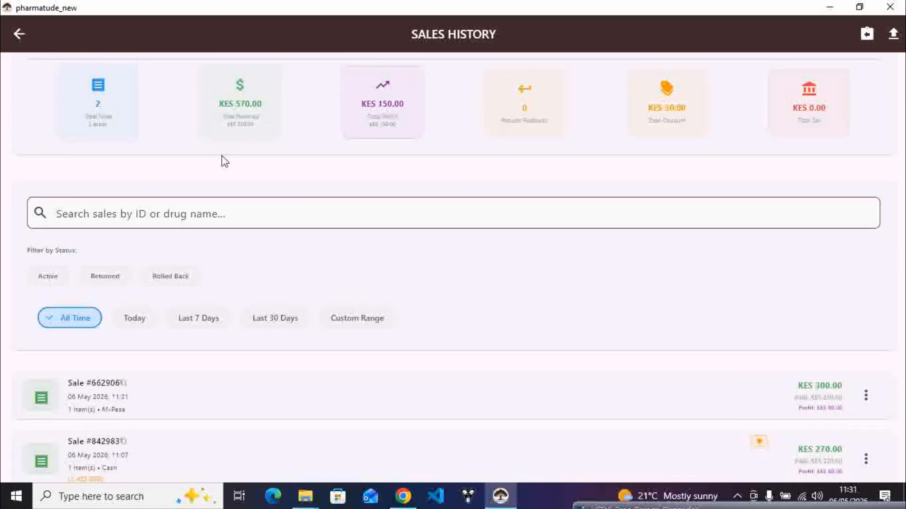
pyautogui.click(24, 33)
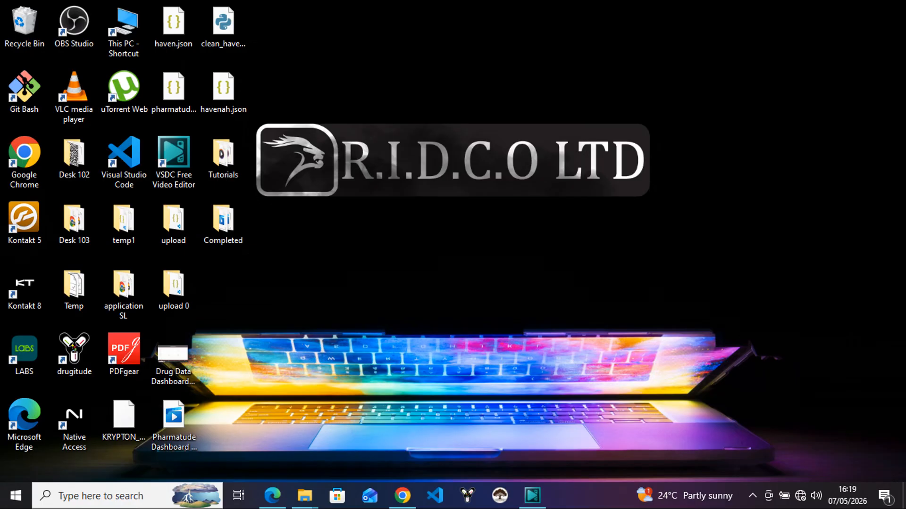